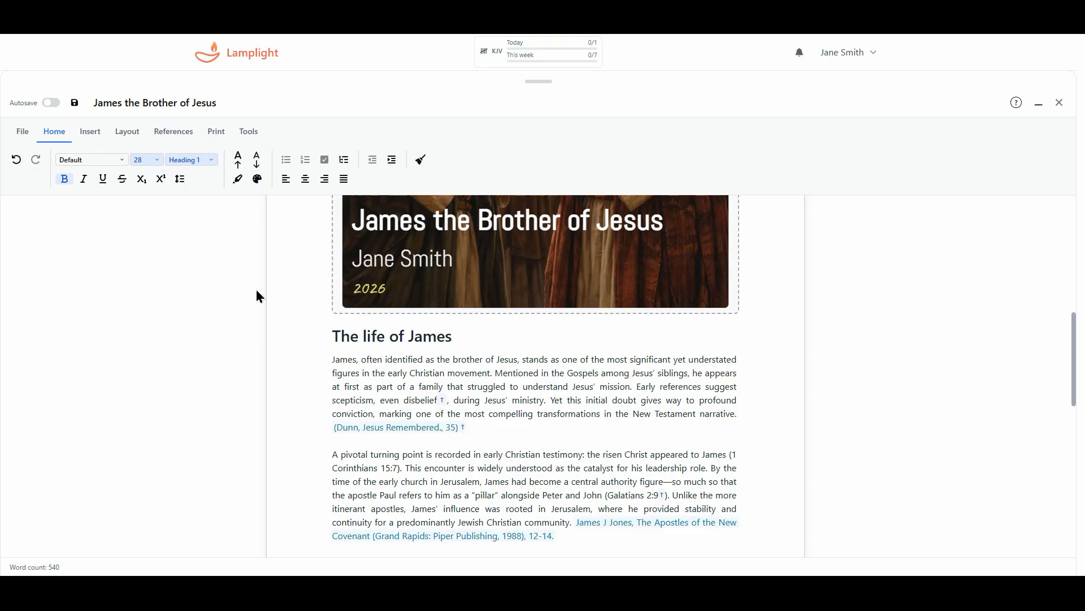
Step: Examine the document's headings, including "The life of James" and "James' Leadership", and the citations in the text beneath them
{"action": "left_click", "coordinate": [174, 132]}
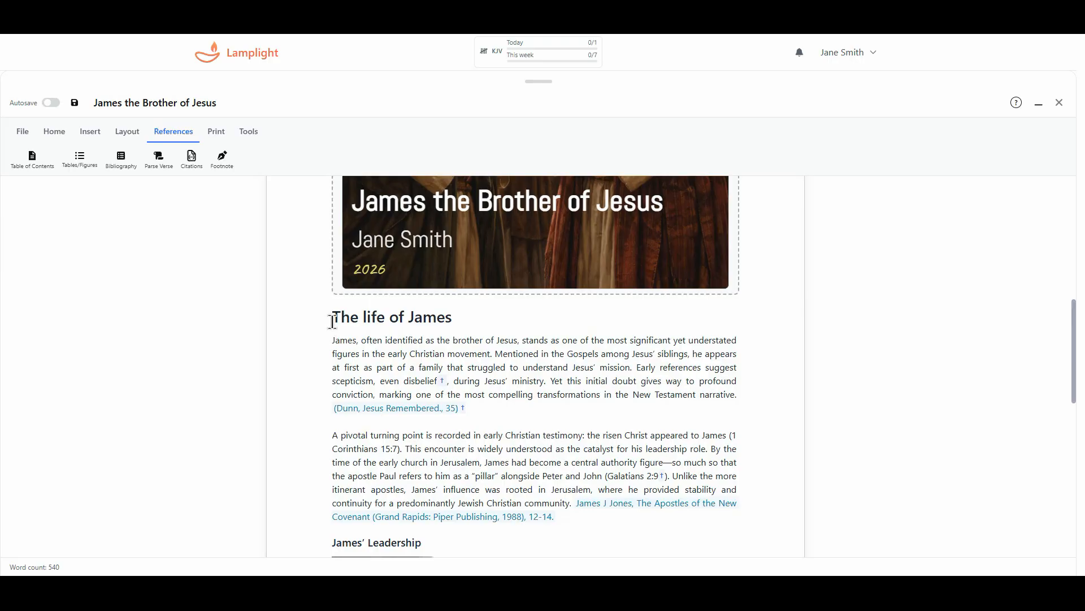
{"action": "mouse_move", "coordinate": [332, 317]}
{"action": "left_mouse_down"}
{"action": "mouse_move", "coordinate": [439, 339]}
{"action": "mouse_move", "coordinate": [444, 317]}
{"action": "left_mouse_up"}
{"action": "scroll", "coordinate": [439, 388], "scroll_direction": "down", "scroll_amount": 3}
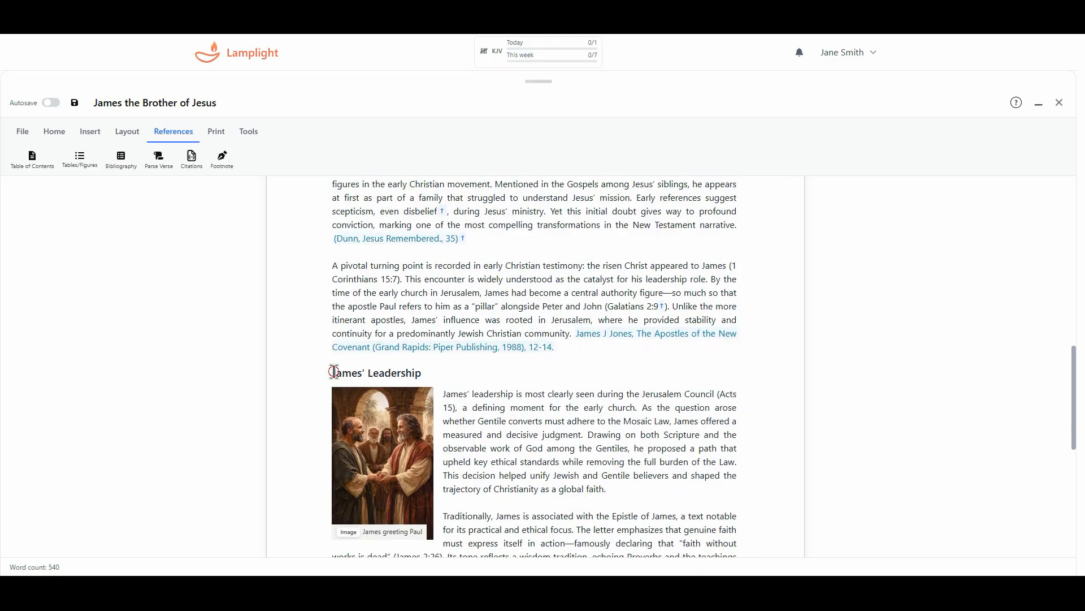
{"action": "left_click_drag", "start_coordinate": [332, 372], "coordinate": [426, 372]}
{"action": "scroll", "coordinate": [384, 291], "scroll_direction": "up", "scroll_amount": 2}
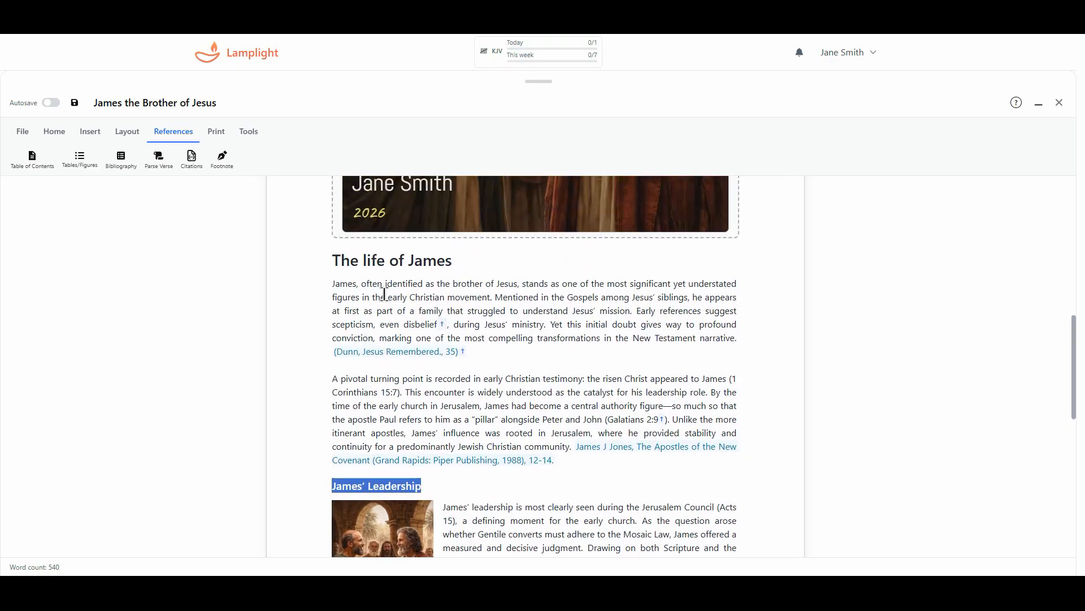
{"action": "left_click", "coordinate": [376, 267]}
{"action": "scroll", "coordinate": [398, 384], "scroll_direction": "down", "scroll_amount": 4}
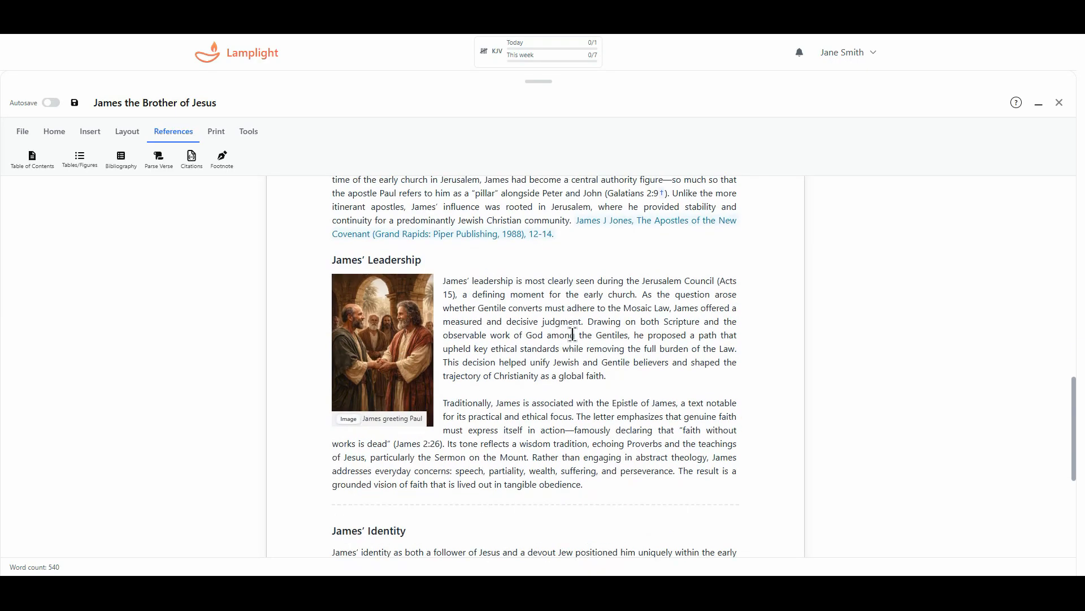
{"action": "scroll", "coordinate": [573, 334], "scroll_direction": "up", "scroll_amount": 2}
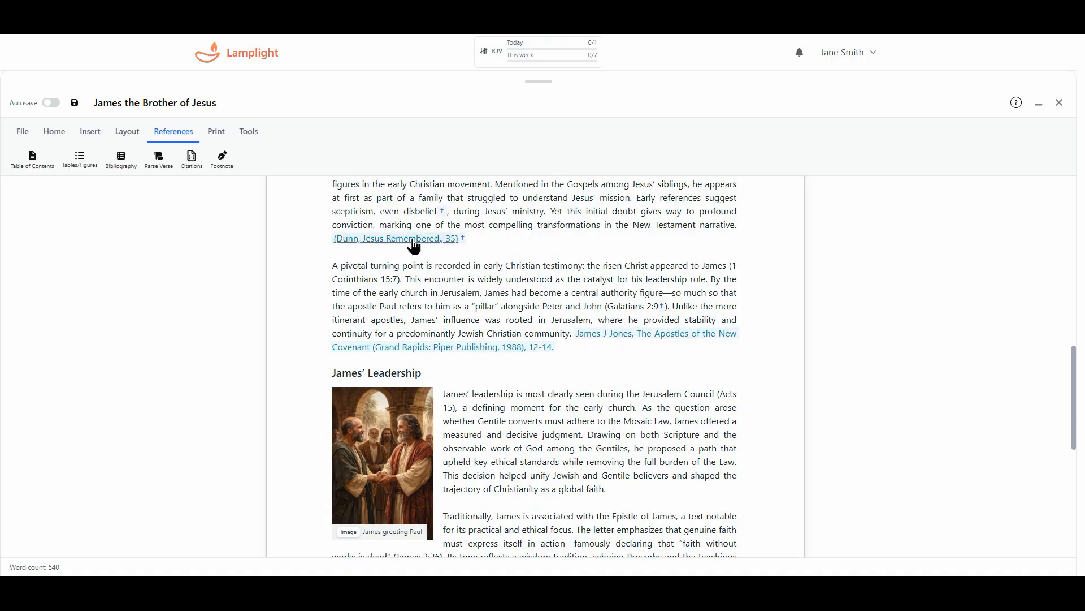
{"action": "scroll", "coordinate": [305, 308], "scroll_direction": "up", "scroll_amount": 4}
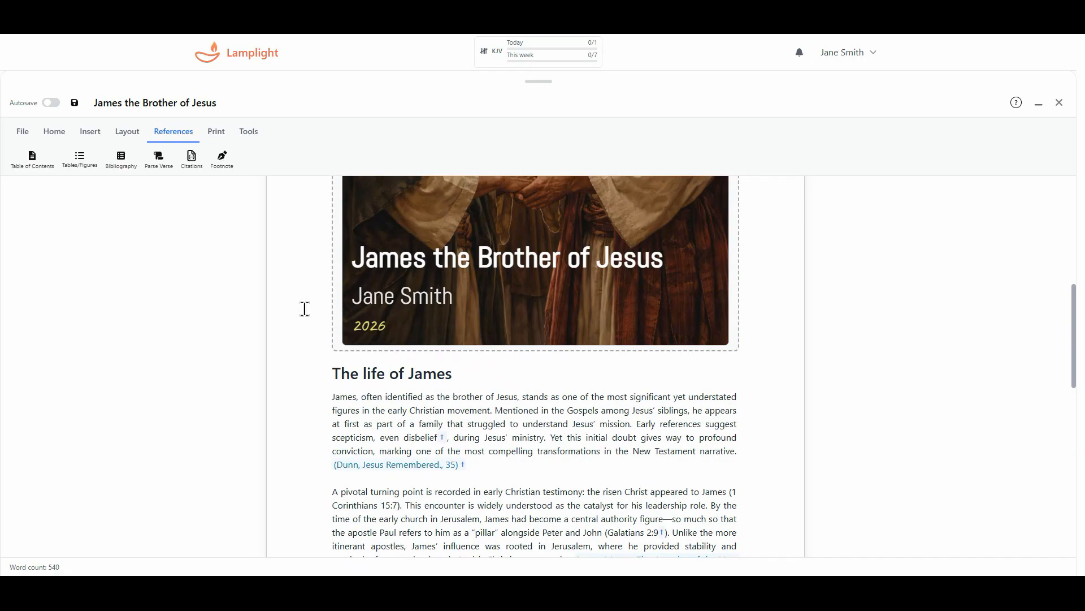
Step: Insert a Classic-style table of contents on a new blank line above the heading "The life of James"
{"action": "left_click", "coordinate": [333, 377]}
{"action": "key", "text": "Return"}
{"action": "left_click", "coordinate": [332, 374]}
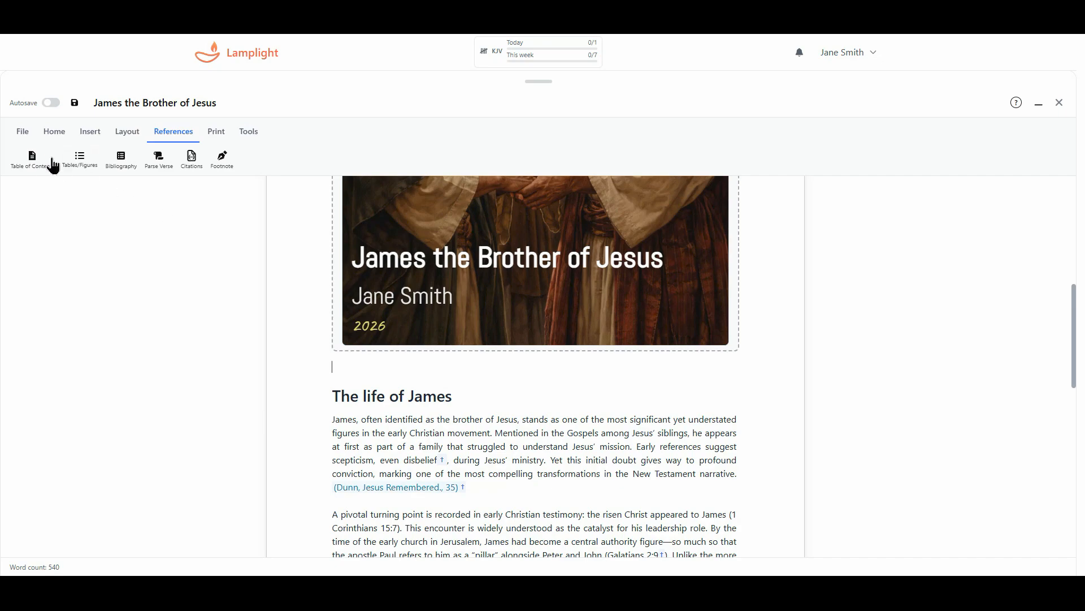
{"action": "left_click", "coordinate": [34, 162]}
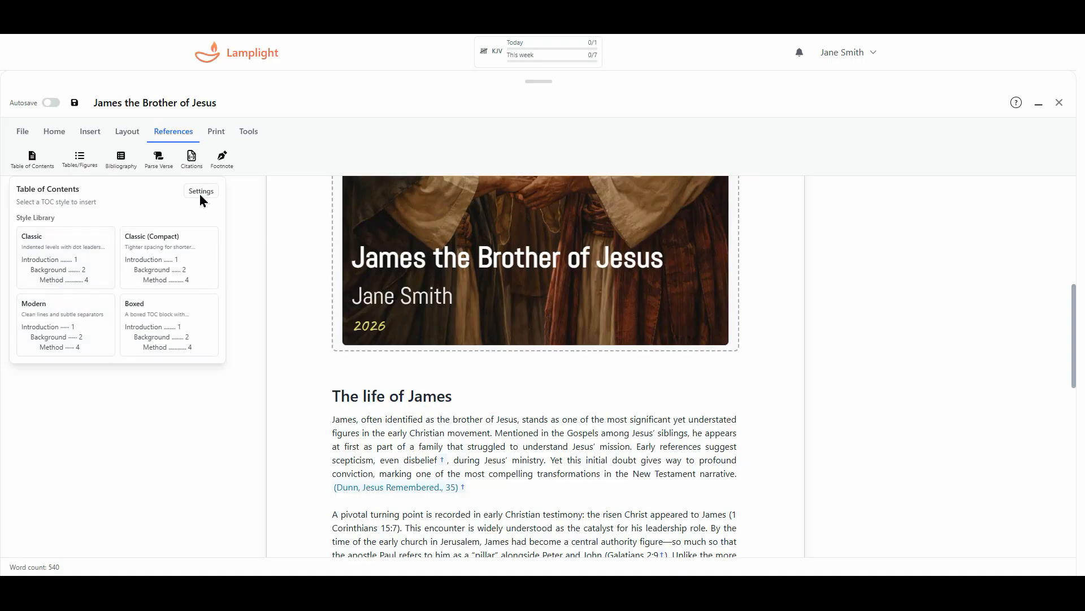
{"action": "left_click", "coordinate": [77, 258]}
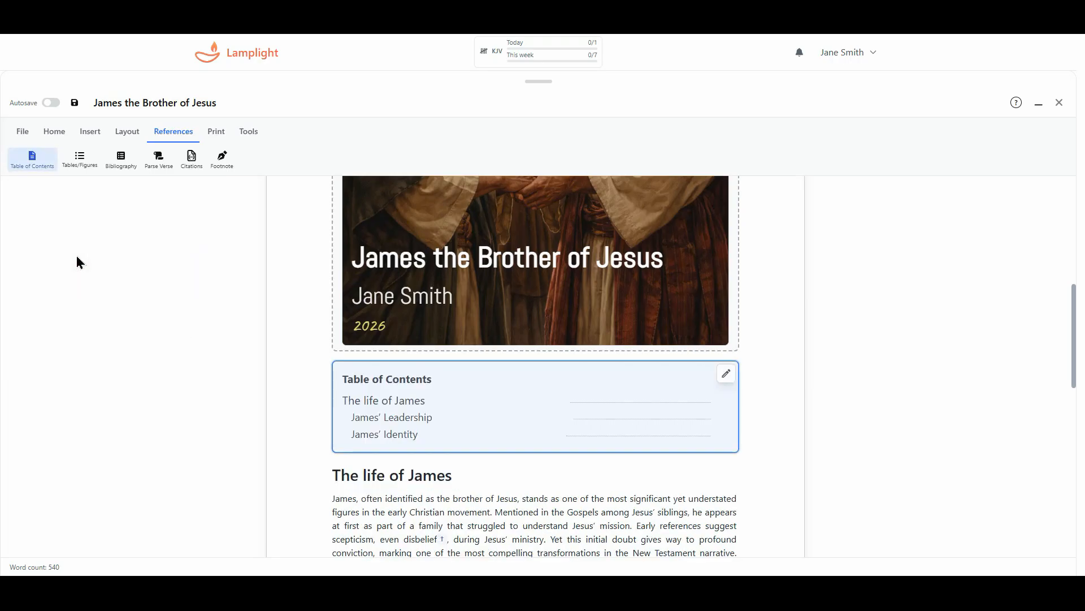
Step: Change the table of contents title text to Contents, review the title and per-level typography settings, and apply the change
{"action": "left_click", "coordinate": [727, 374]}
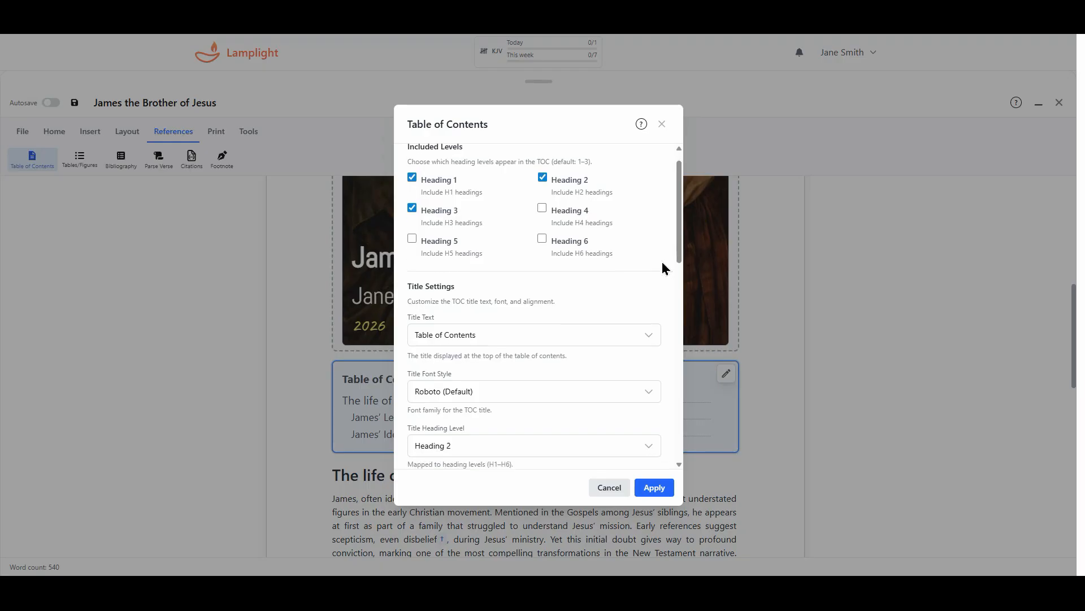
{"action": "scroll", "coordinate": [664, 269], "scroll_direction": "down", "scroll_amount": 2}
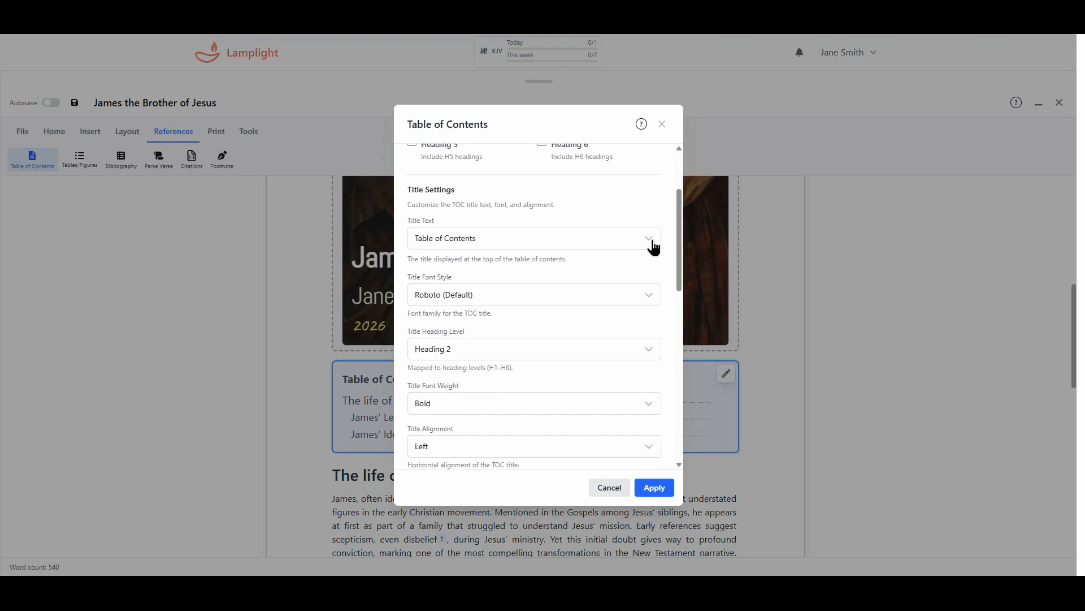
{"action": "left_click", "coordinate": [650, 240]}
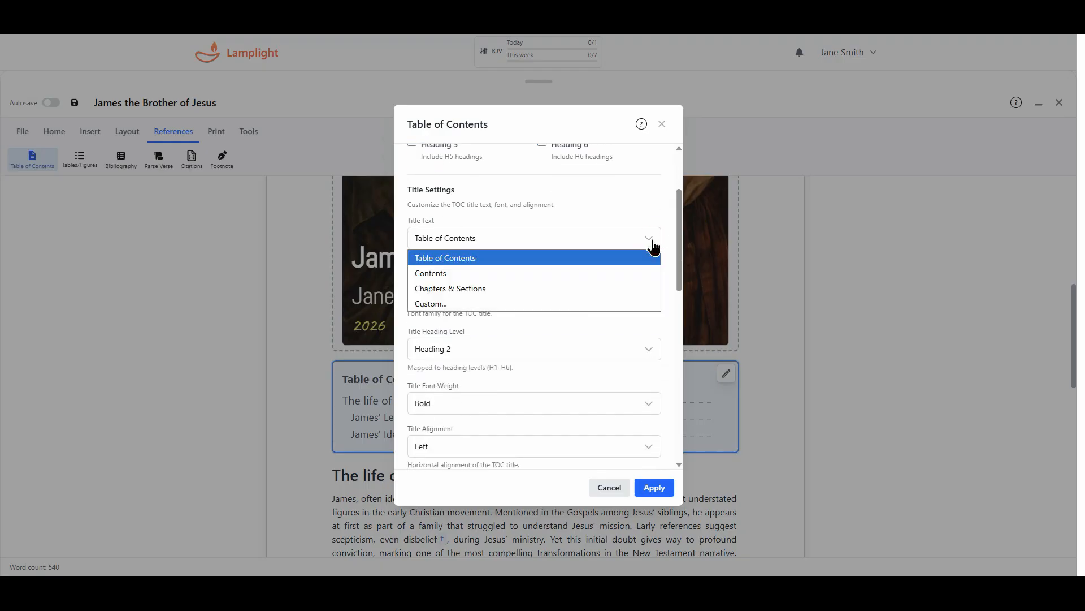
{"action": "left_click", "coordinate": [602, 270]}
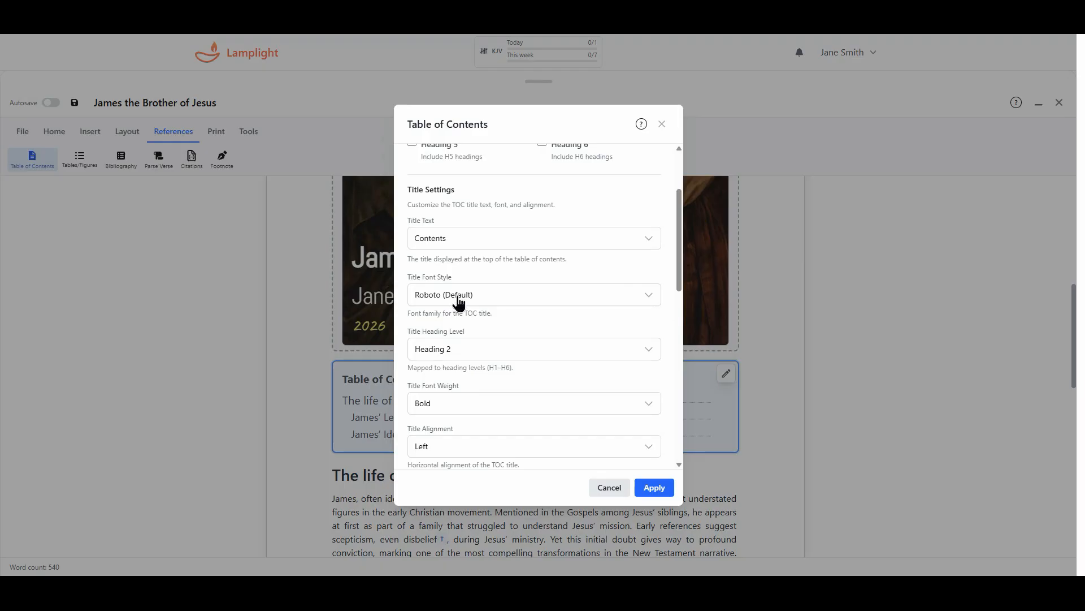
{"action": "scroll", "coordinate": [513, 353], "scroll_direction": "down", "scroll_amount": 1}
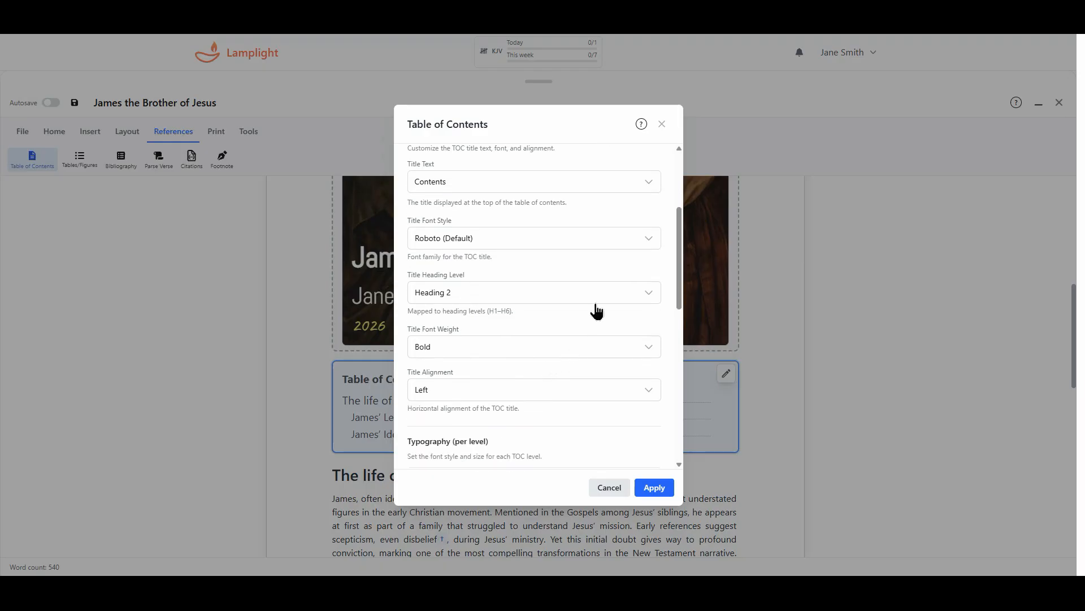
{"action": "scroll", "coordinate": [547, 395], "scroll_direction": "down", "scroll_amount": 3}
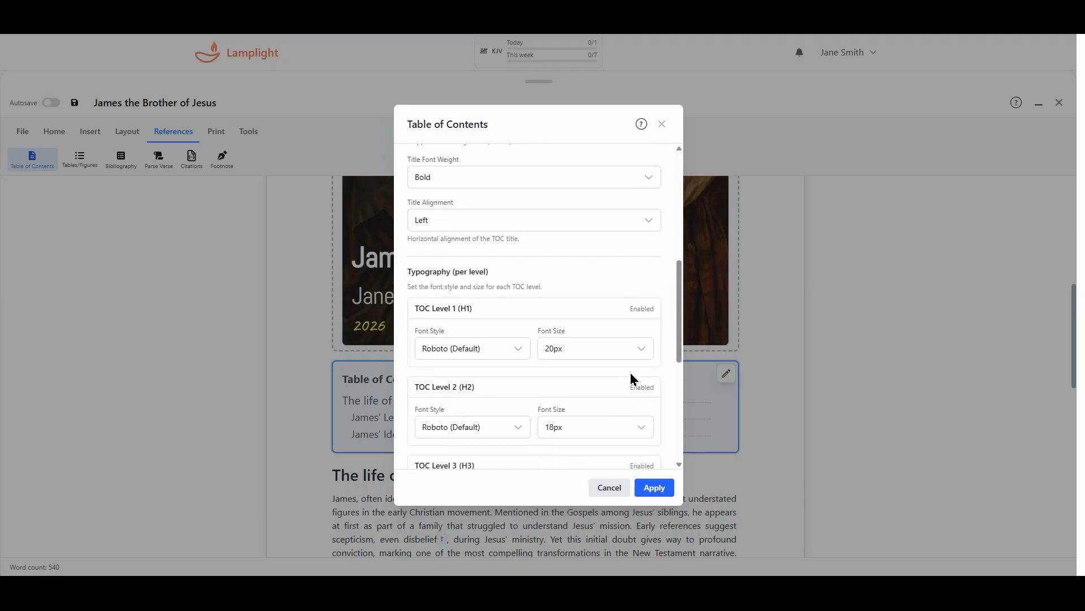
{"action": "scroll", "coordinate": [639, 369], "scroll_direction": "down", "scroll_amount": 1}
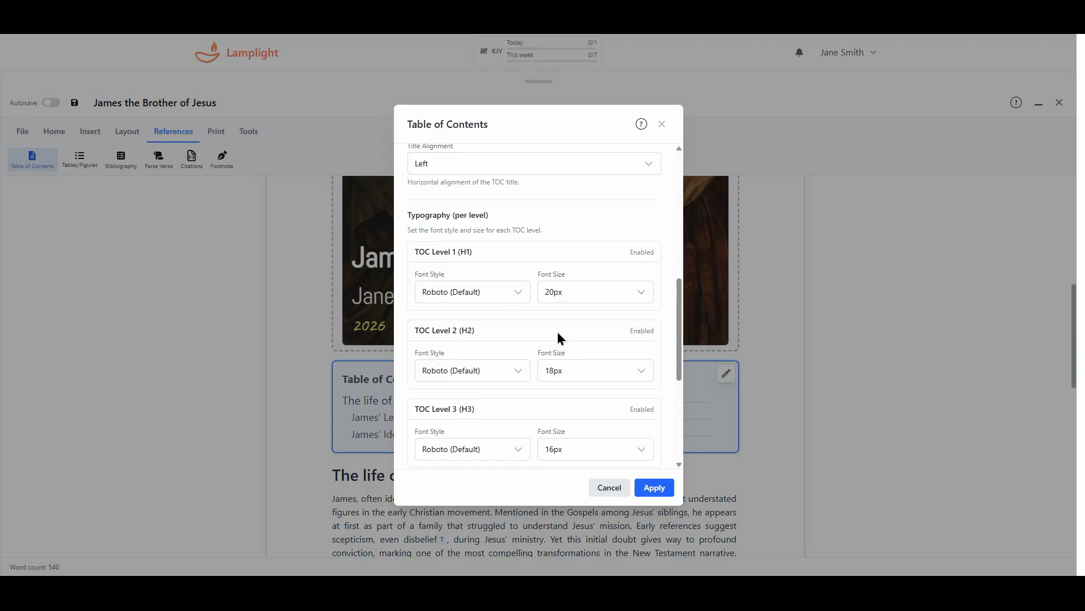
{"action": "scroll", "coordinate": [558, 333], "scroll_direction": "down", "scroll_amount": 1}
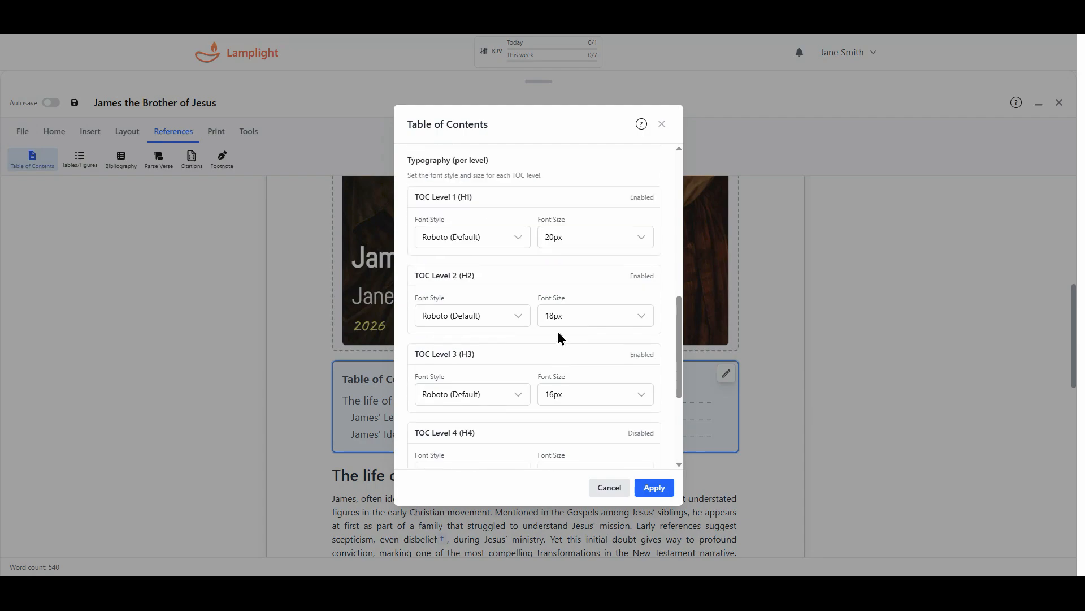
{"action": "scroll", "coordinate": [558, 332], "scroll_direction": "down", "scroll_amount": 1}
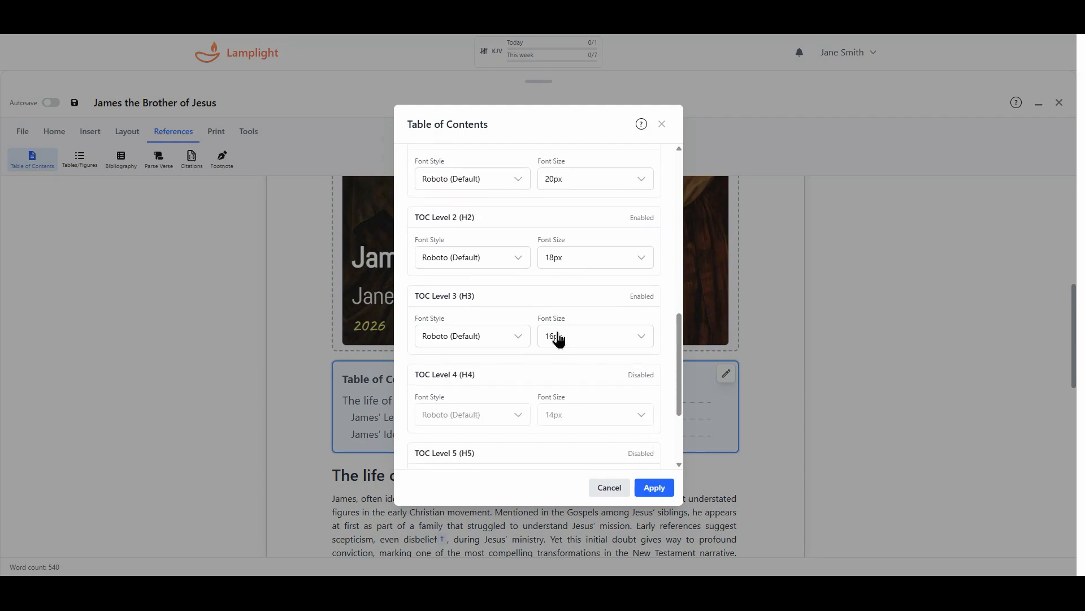
{"action": "scroll", "coordinate": [558, 338], "scroll_direction": "up", "scroll_amount": 1}
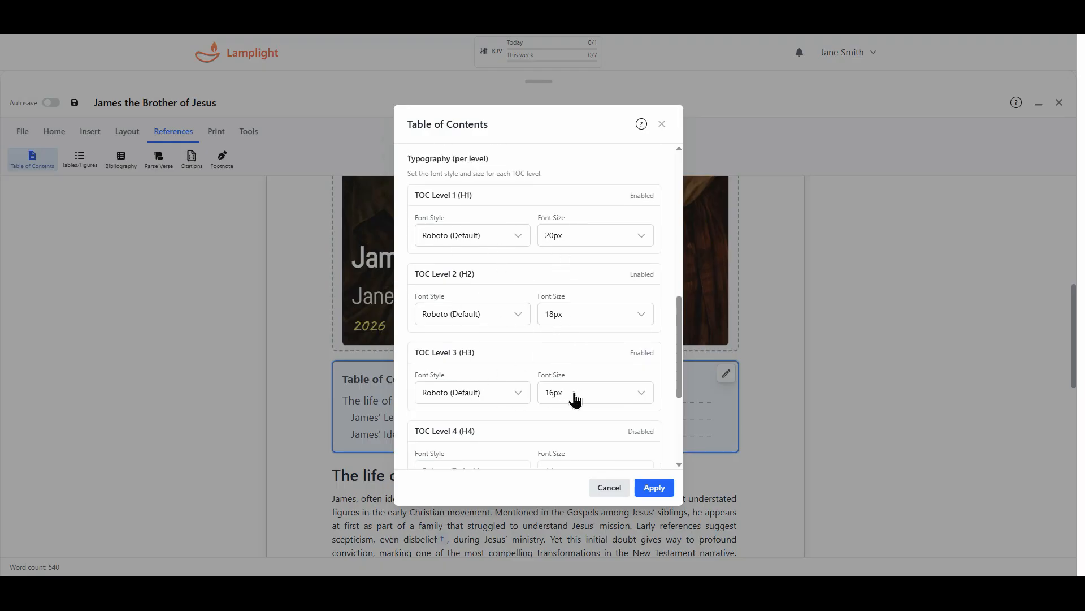
{"action": "scroll", "coordinate": [577, 399], "scroll_direction": "down", "scroll_amount": 3}
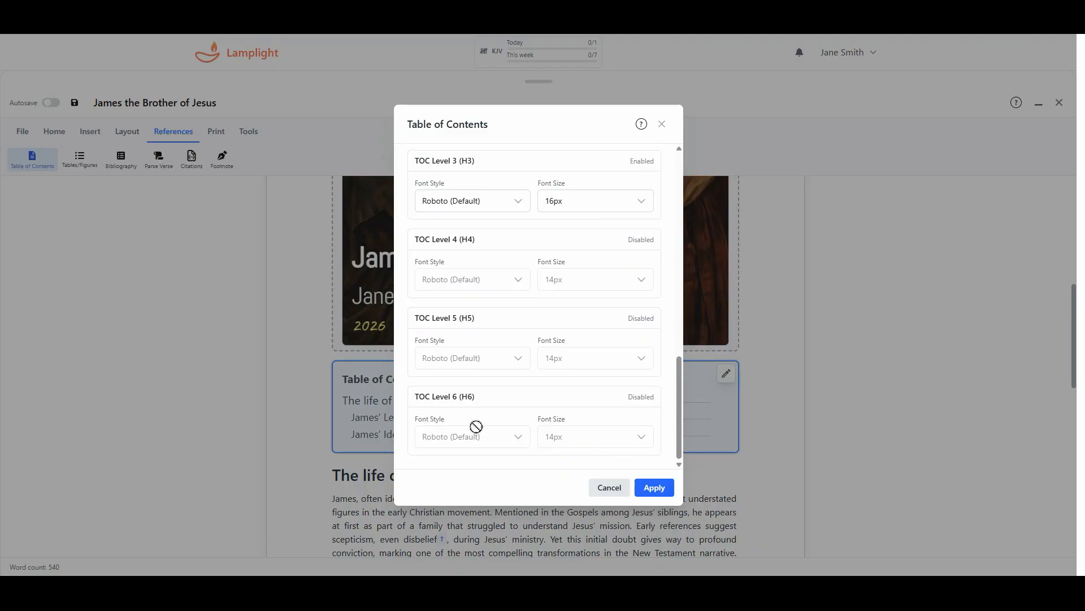
{"action": "left_click", "coordinate": [667, 490]}
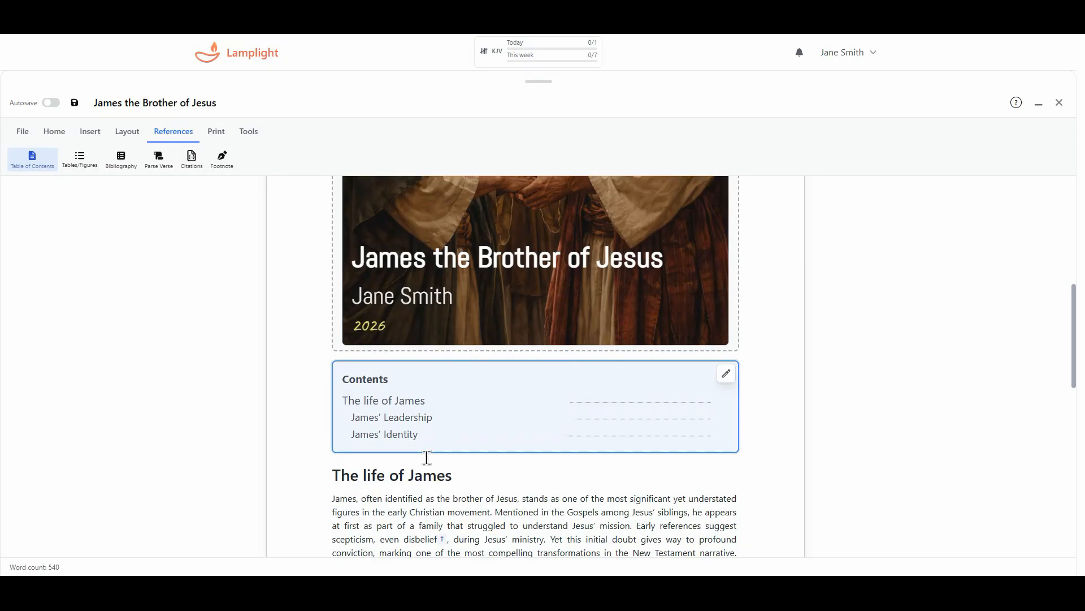
Step: Check the table of contents and its page numbers in the print preview, and close the preview
{"action": "scroll", "coordinate": [373, 375], "scroll_direction": "down", "scroll_amount": 2}
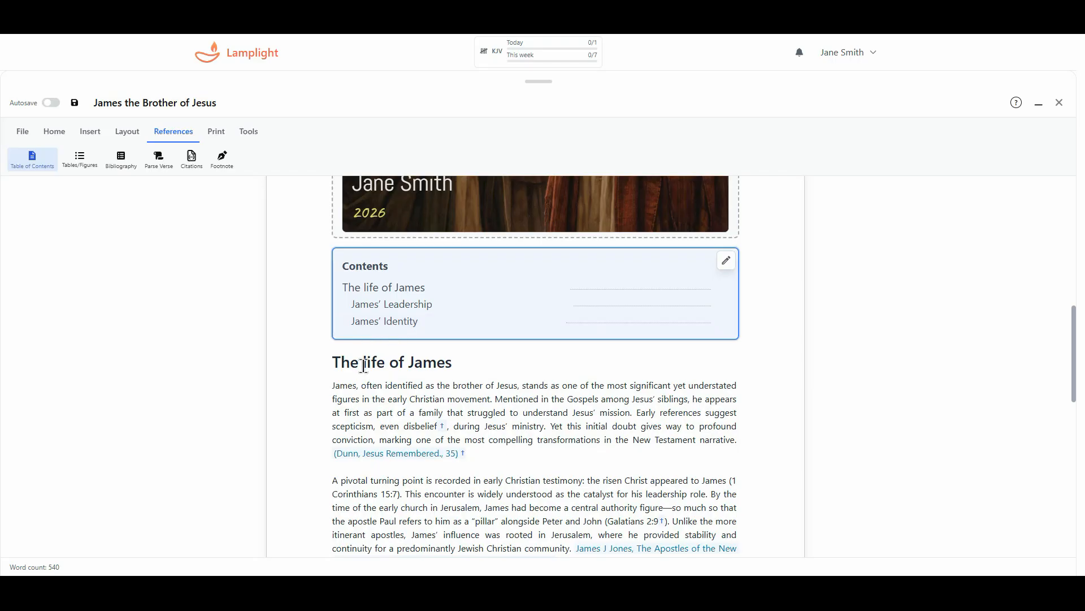
{"action": "left_click", "coordinate": [219, 136]}
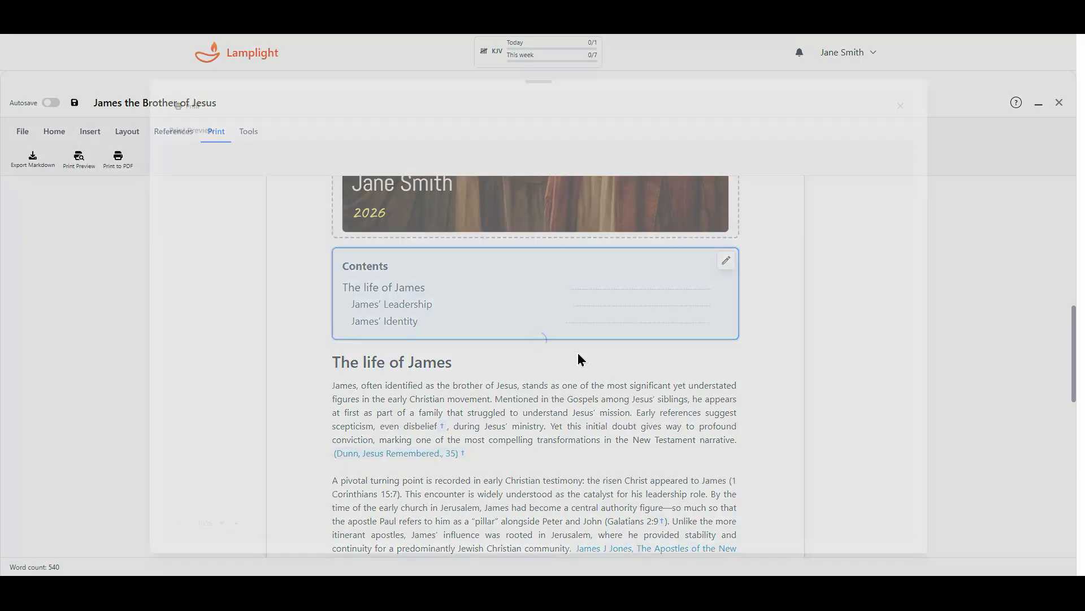
{"action": "scroll", "coordinate": [603, 360], "scroll_direction": "down", "scroll_amount": 10}
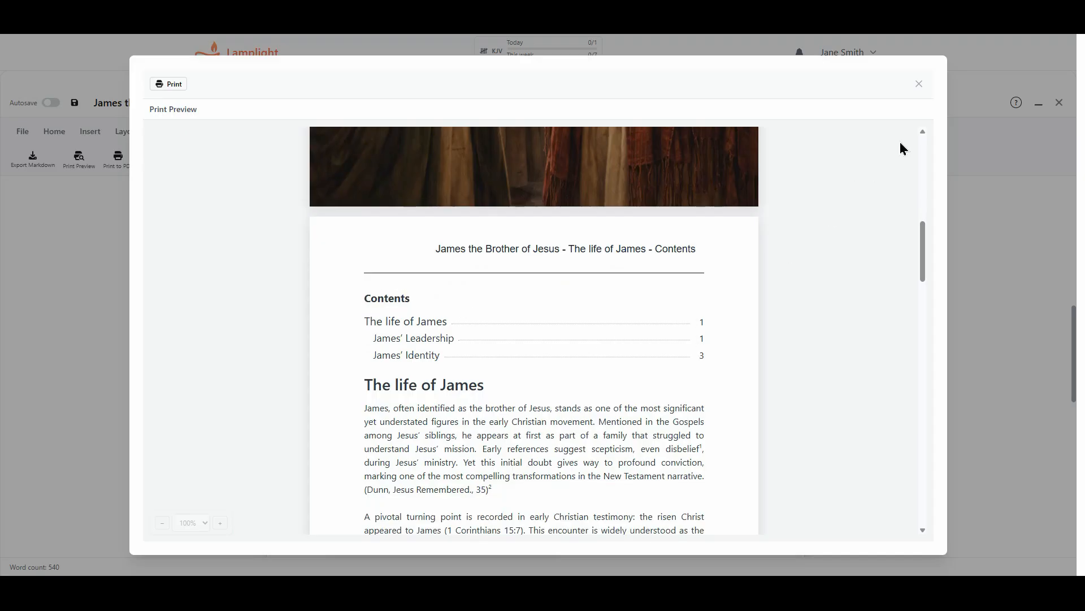
{"action": "left_click", "coordinate": [919, 84]}
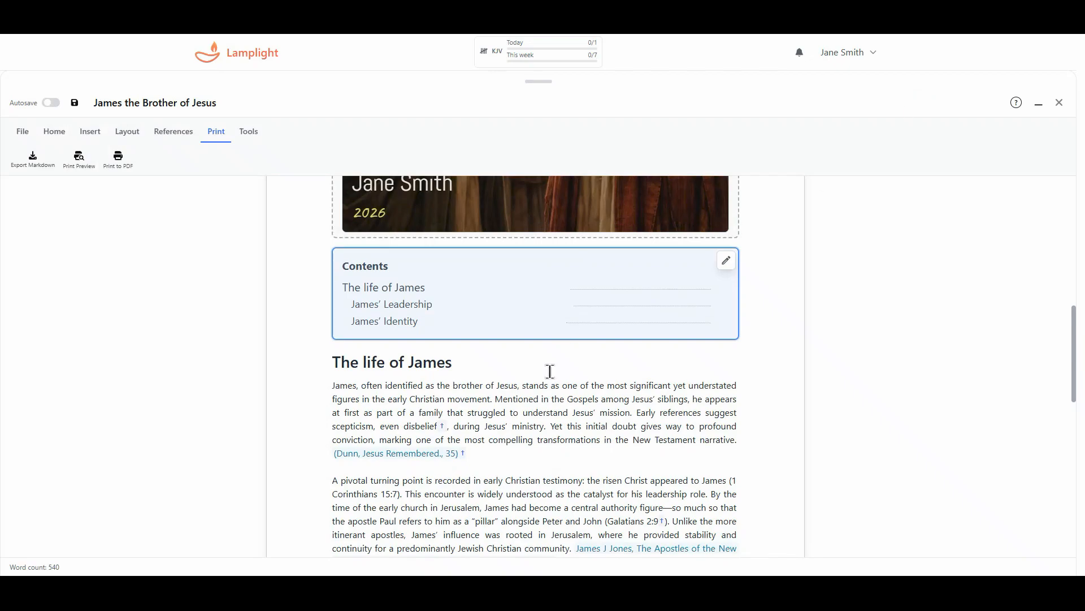
Step: Insert a Classic-style list of tables and figures on a new blank line between the table of contents and "The life of James"
{"action": "left_click", "coordinate": [173, 132]}
{"action": "scroll", "coordinate": [393, 407], "scroll_direction": "down", "scroll_amount": 1}
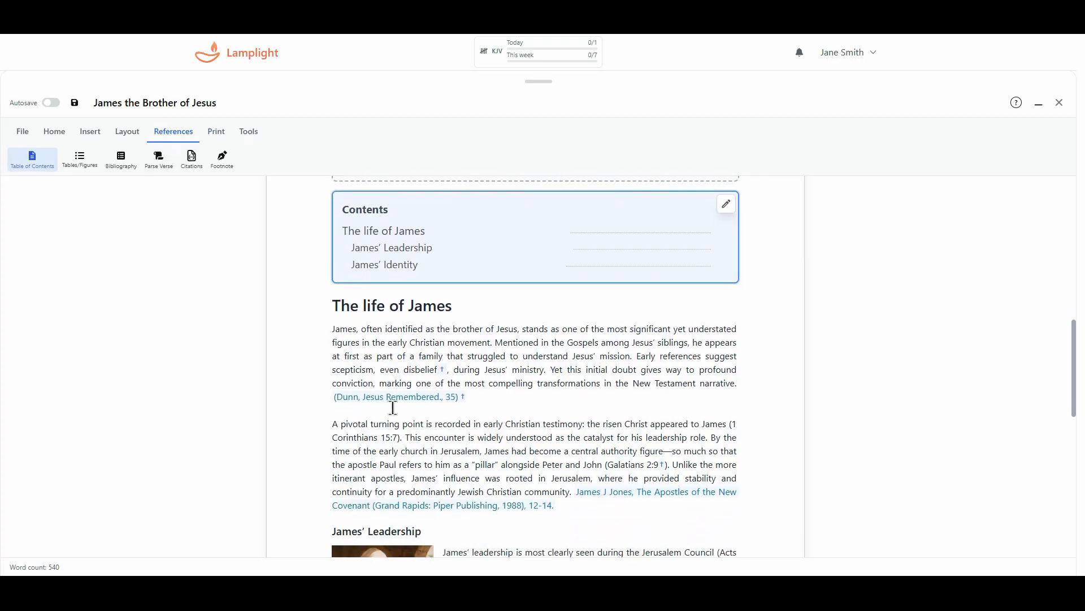
{"action": "scroll", "coordinate": [394, 407], "scroll_direction": "down", "scroll_amount": 1}
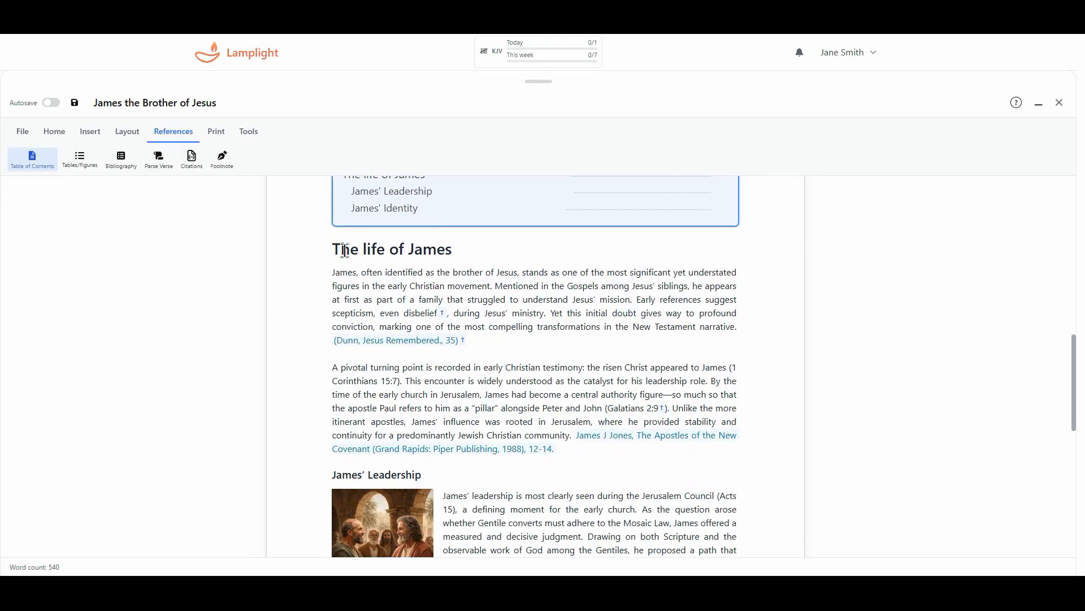
{"action": "left_click", "coordinate": [344, 249]}
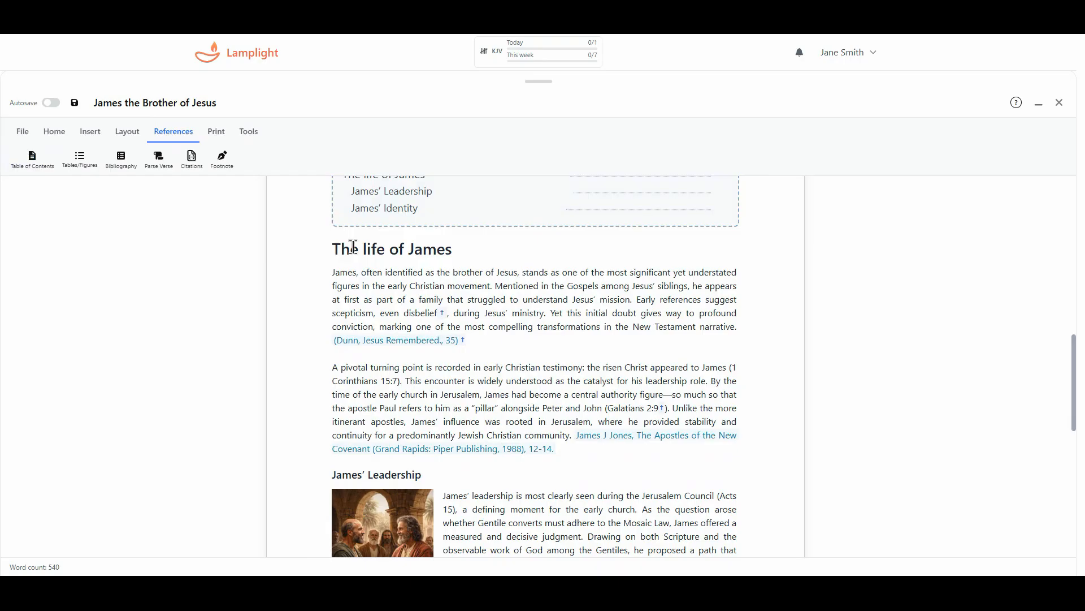
{"action": "key", "text": "Return"}
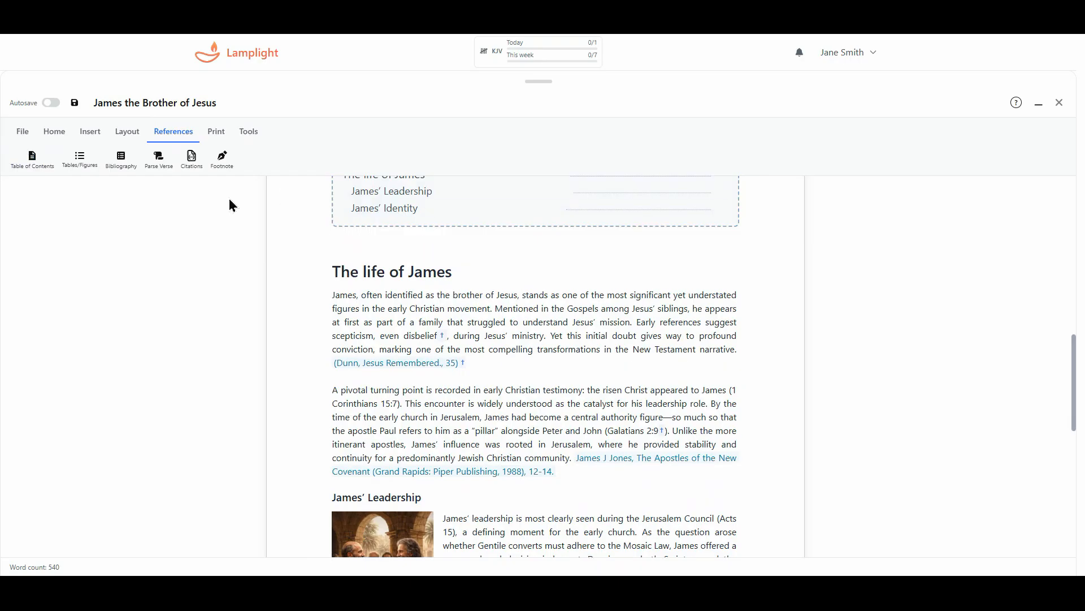
{"action": "left_click", "coordinate": [81, 160]}
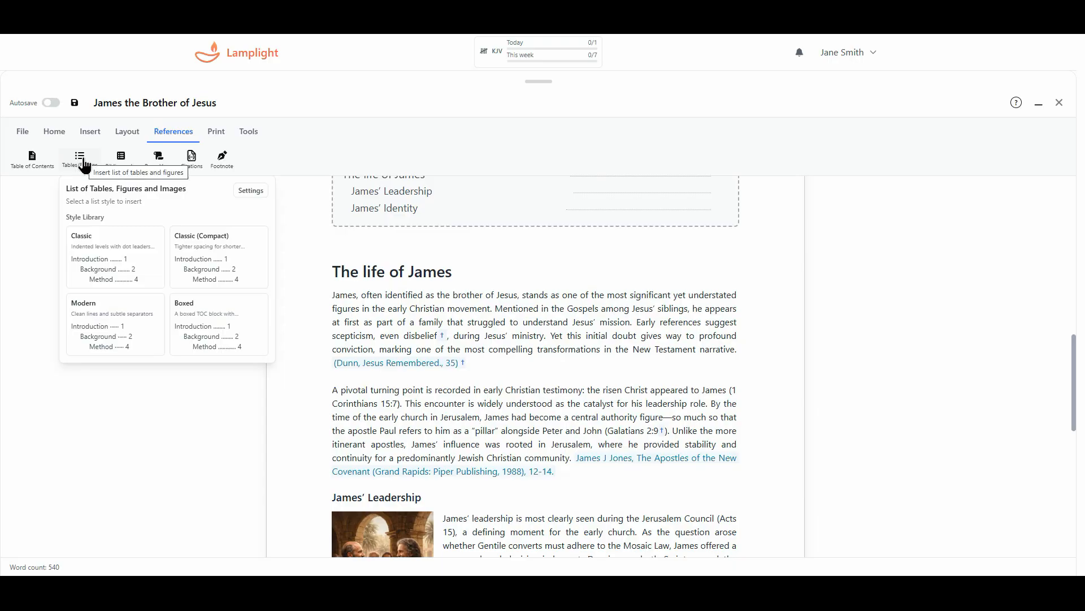
{"action": "left_click", "coordinate": [126, 270]}
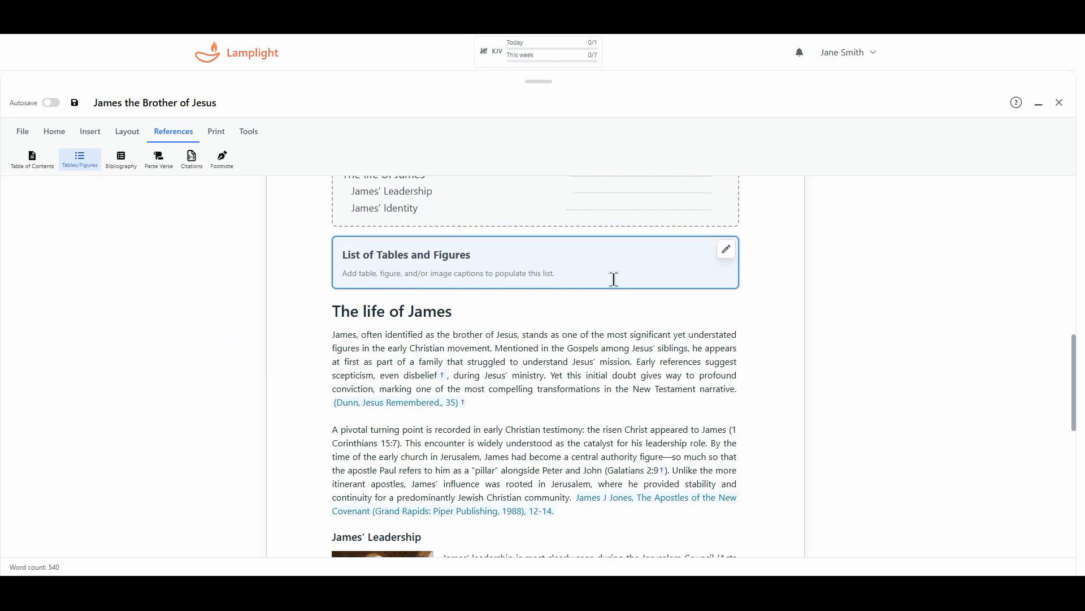
Step: Set the title type of the list of tables and figures to Tables, Figures and Images, review its typography settings, and apply the change
{"action": "left_click", "coordinate": [725, 251]}
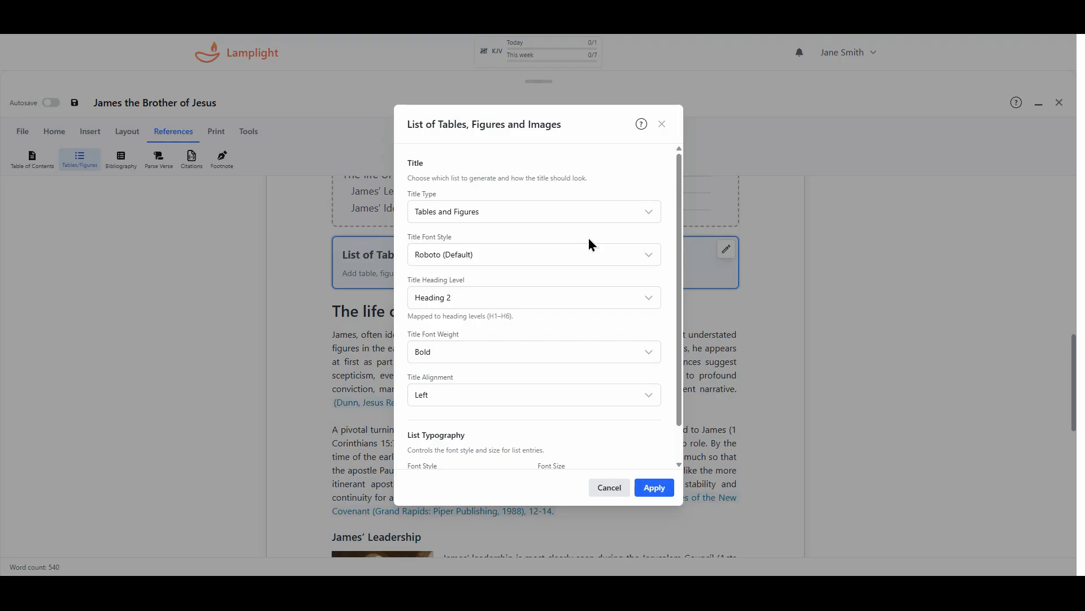
{"action": "left_click", "coordinate": [632, 215]}
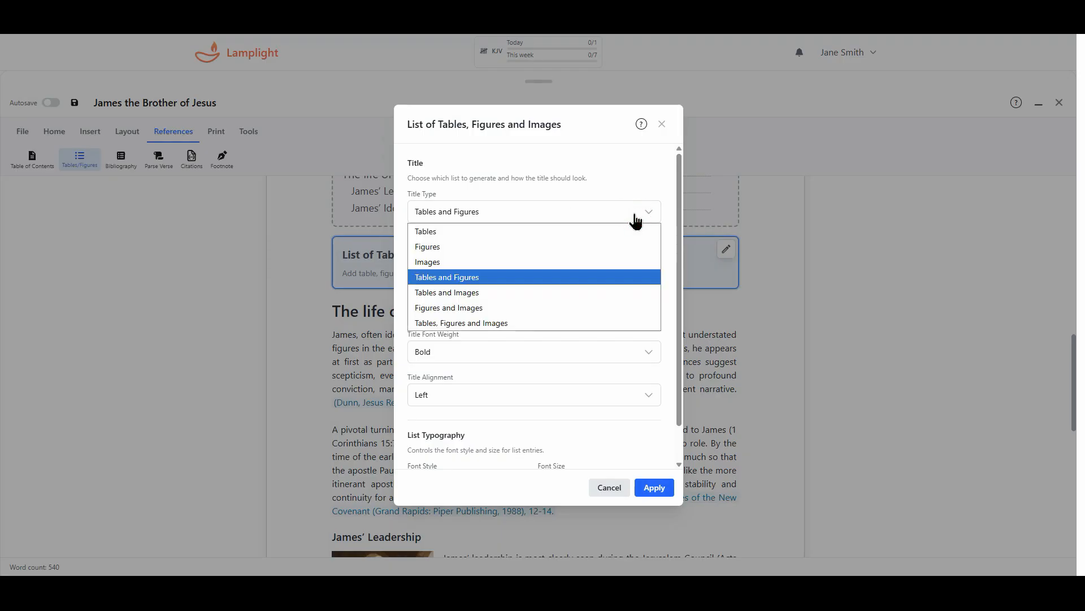
{"action": "left_click", "coordinate": [552, 262]}
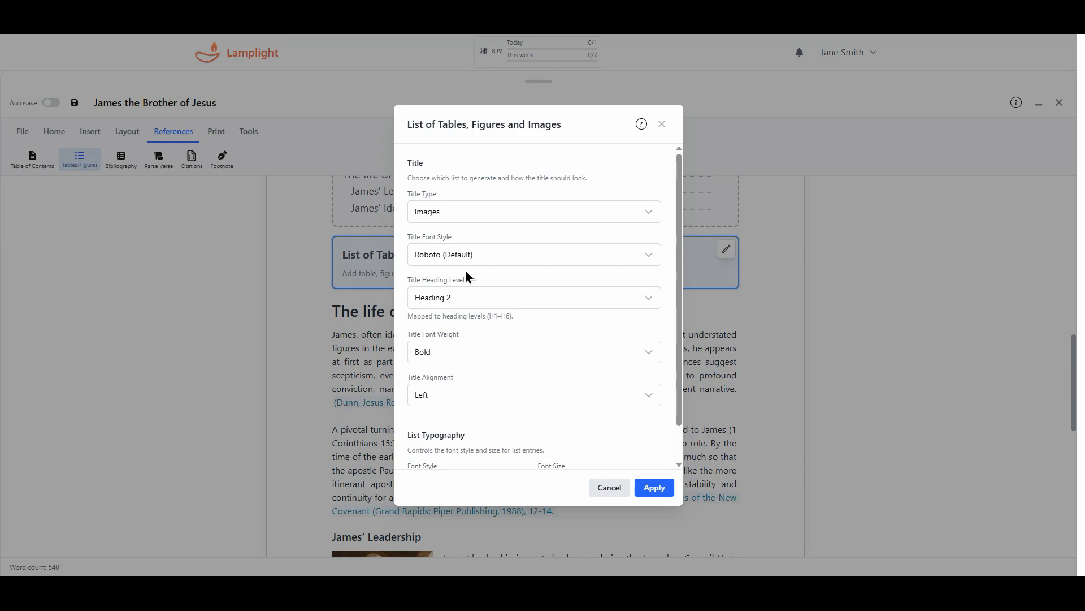
{"action": "left_click", "coordinate": [596, 208]}
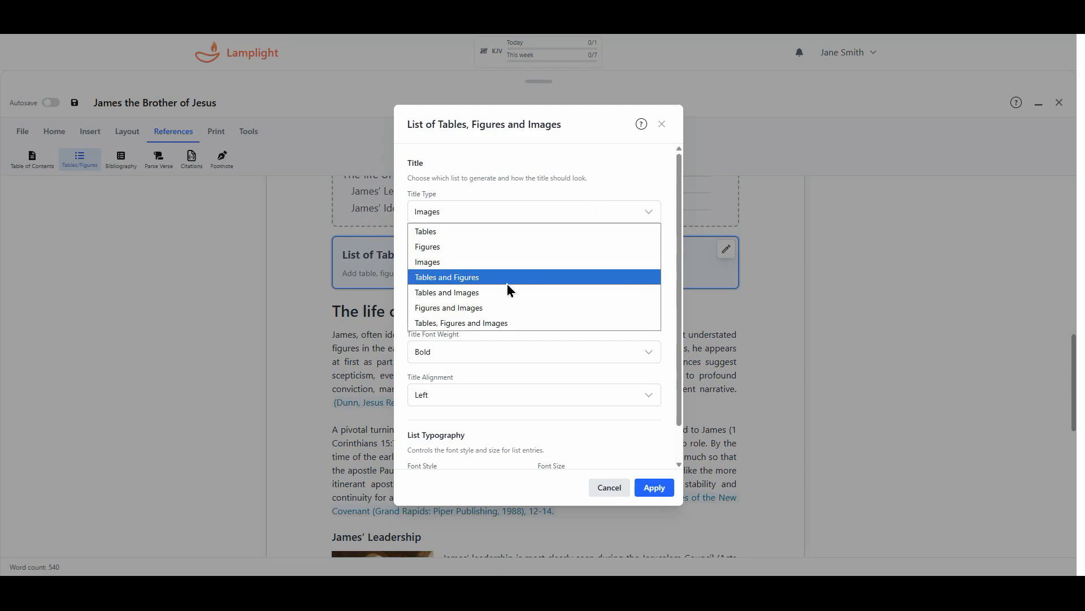
{"action": "left_click", "coordinate": [488, 325]}
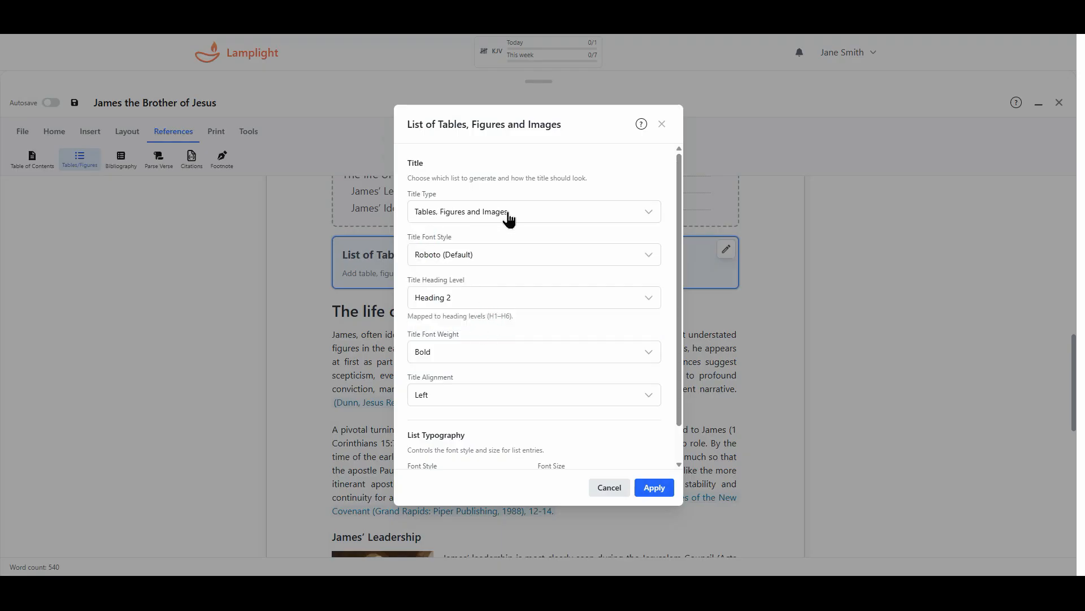
{"action": "left_click", "coordinate": [609, 218]}
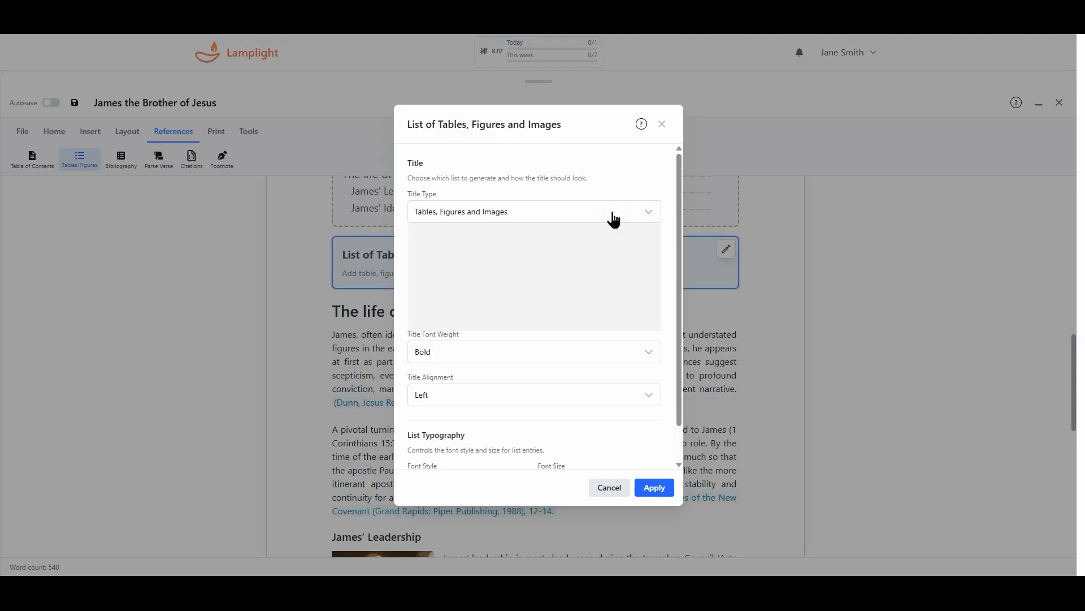
{"action": "left_click", "coordinate": [638, 220]}
{"action": "left_click", "coordinate": [642, 217]}
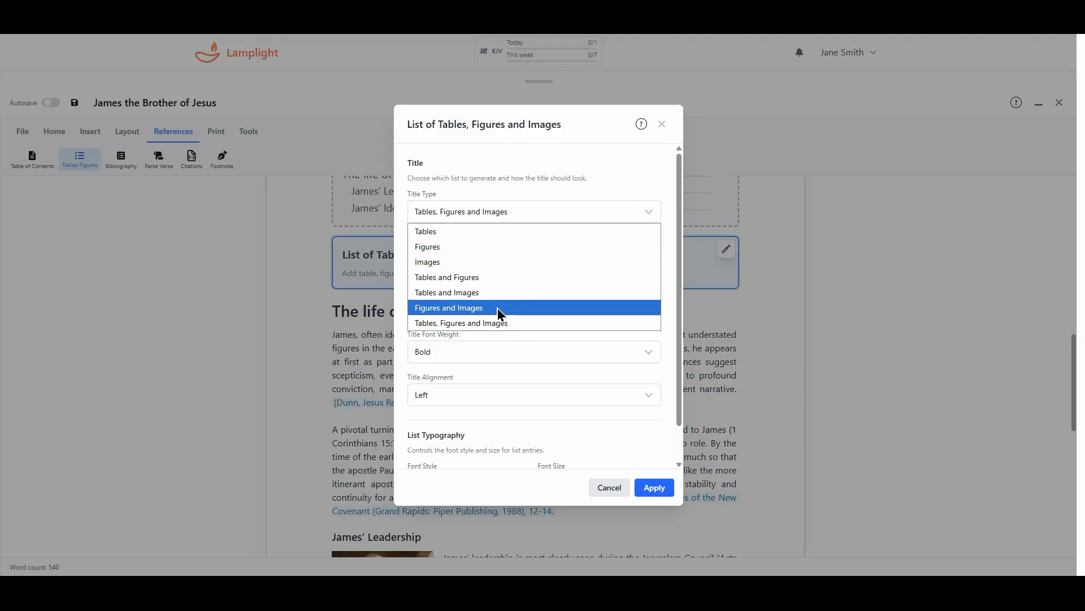
{"action": "left_click", "coordinate": [581, 204]}
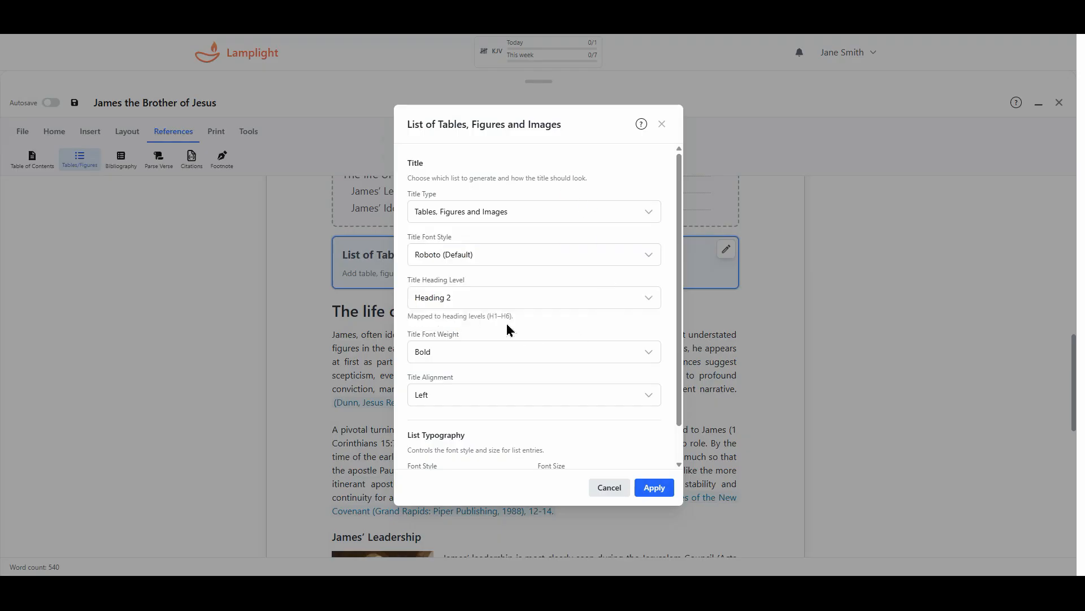
{"action": "scroll", "coordinate": [506, 317], "scroll_direction": "down", "scroll_amount": 1}
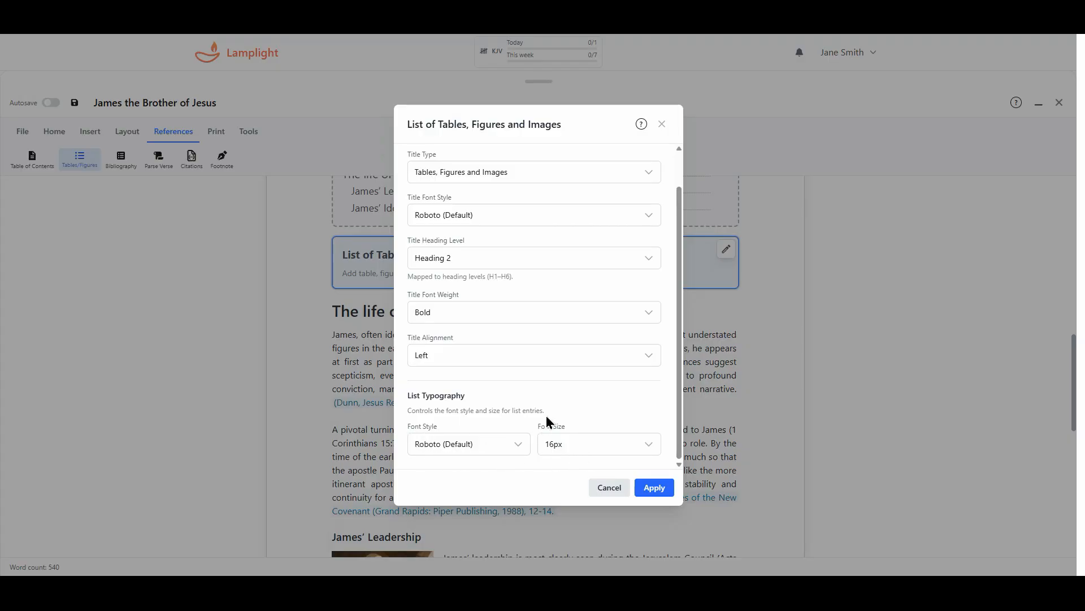
{"action": "left_click", "coordinate": [660, 491]}
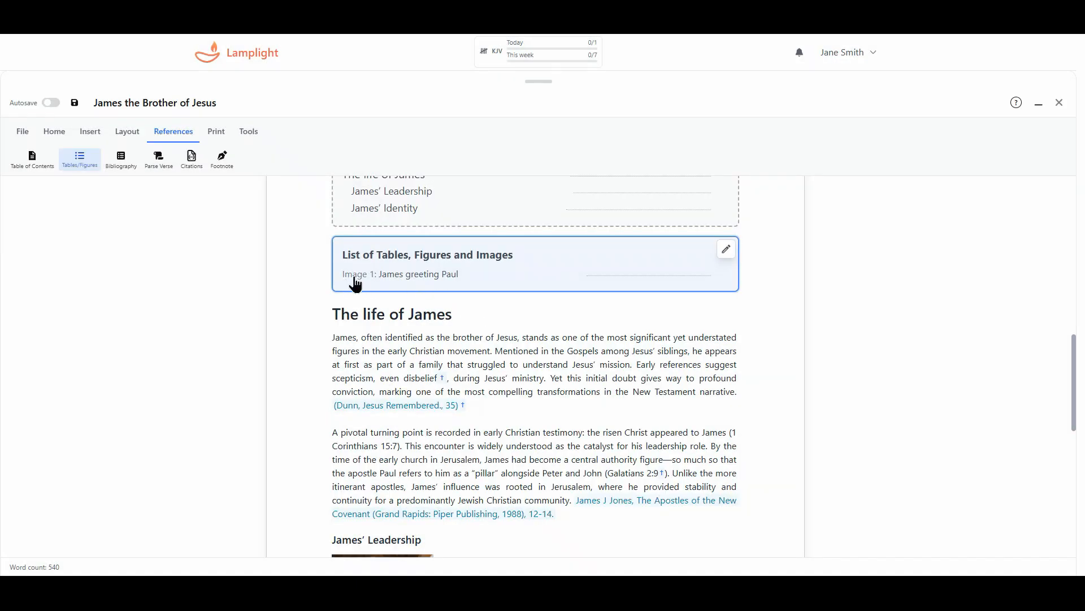
Step: Insert a bibliography of all cited sources on the blank line at the end of the document
{"action": "scroll", "coordinate": [474, 362], "scroll_direction": "down", "scroll_amount": 2}
{"action": "scroll", "coordinate": [474, 363], "scroll_direction": "down", "scroll_amount": 2}
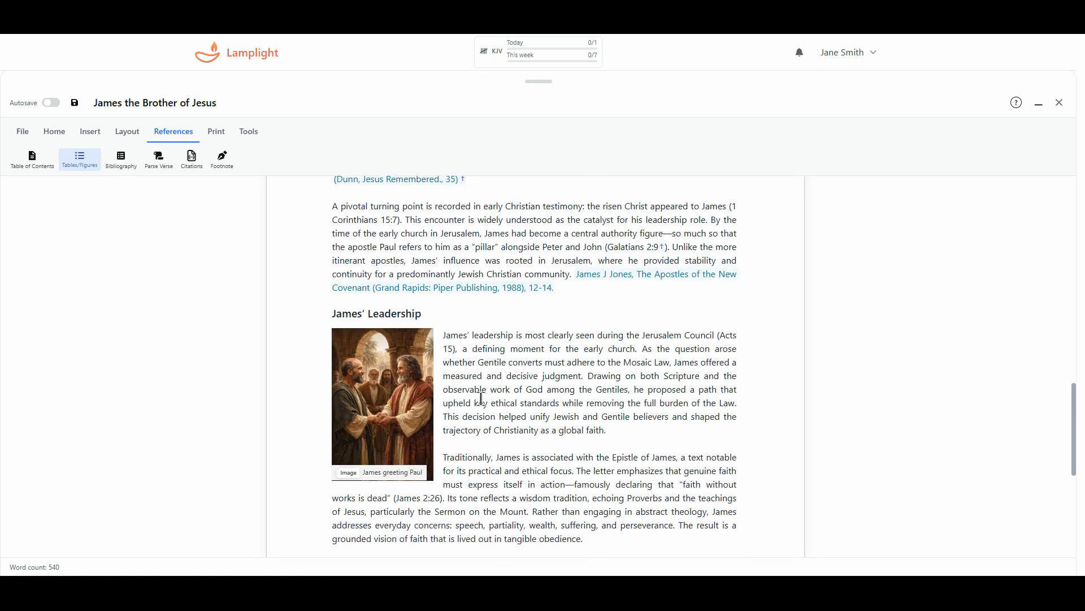
{"action": "scroll", "coordinate": [516, 368], "scroll_direction": "up", "scroll_amount": 5}
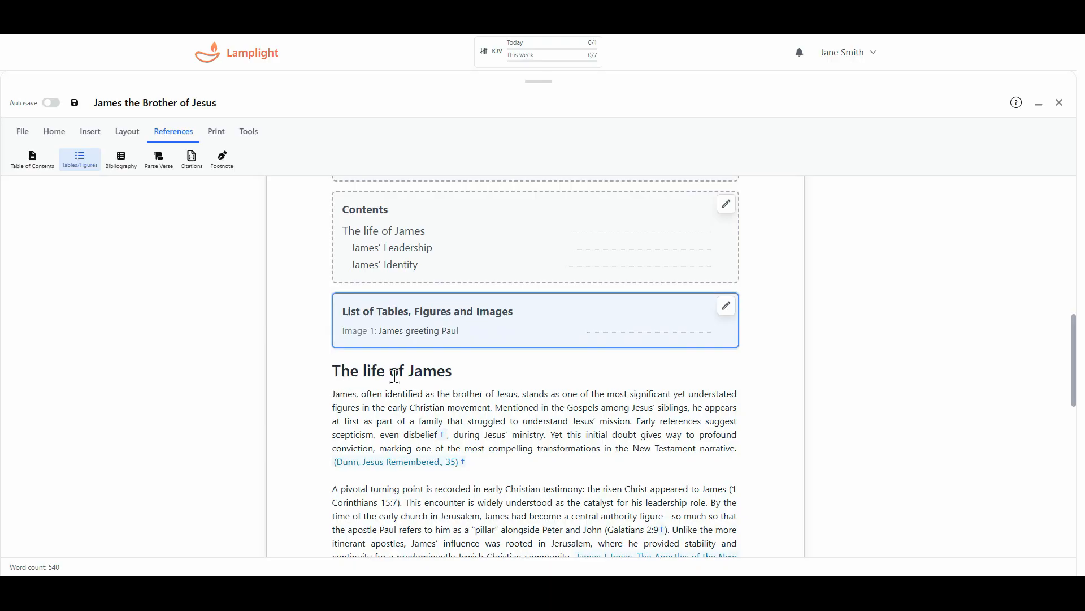
{"action": "scroll", "coordinate": [399, 373], "scroll_direction": "down", "scroll_amount": 12}
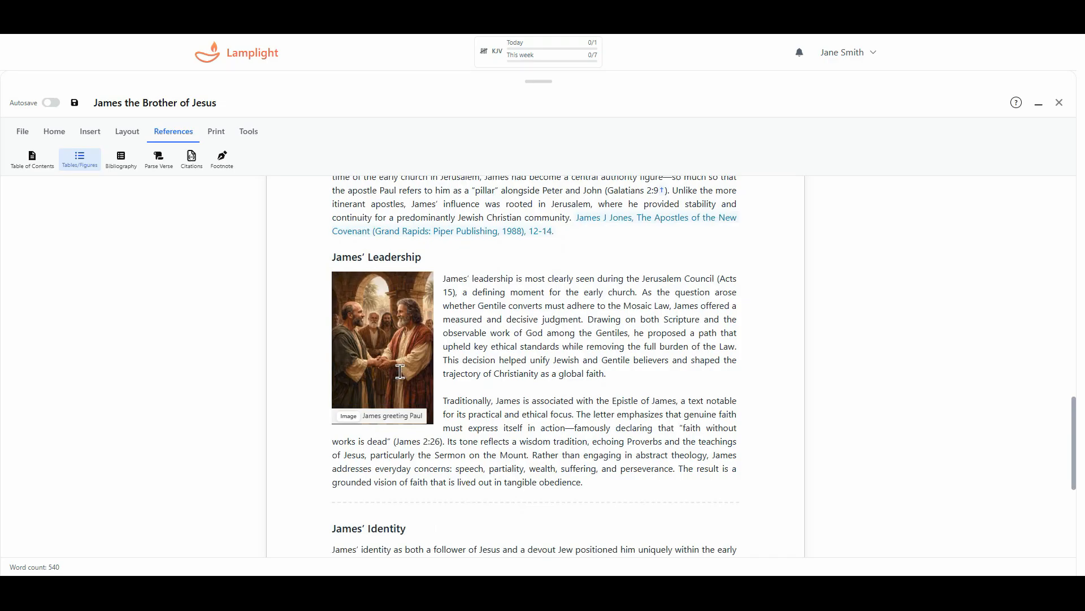
{"action": "left_click", "coordinate": [572, 480]}
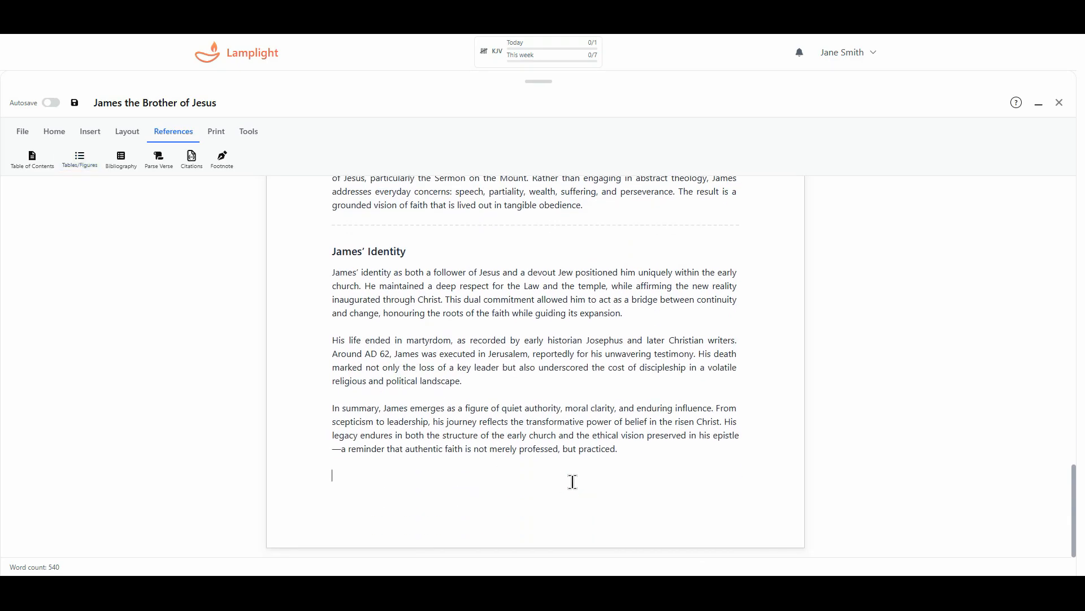
{"action": "left_click", "coordinate": [128, 168]}
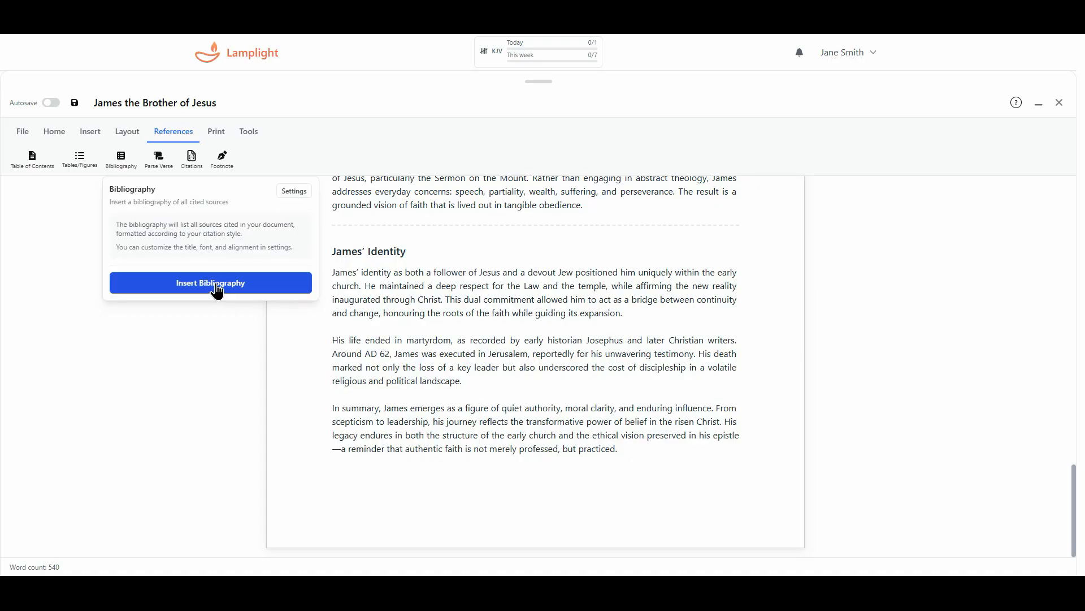
{"action": "left_click", "coordinate": [197, 288]}
{"action": "scroll", "coordinate": [436, 372], "scroll_direction": "down", "scroll_amount": 2}
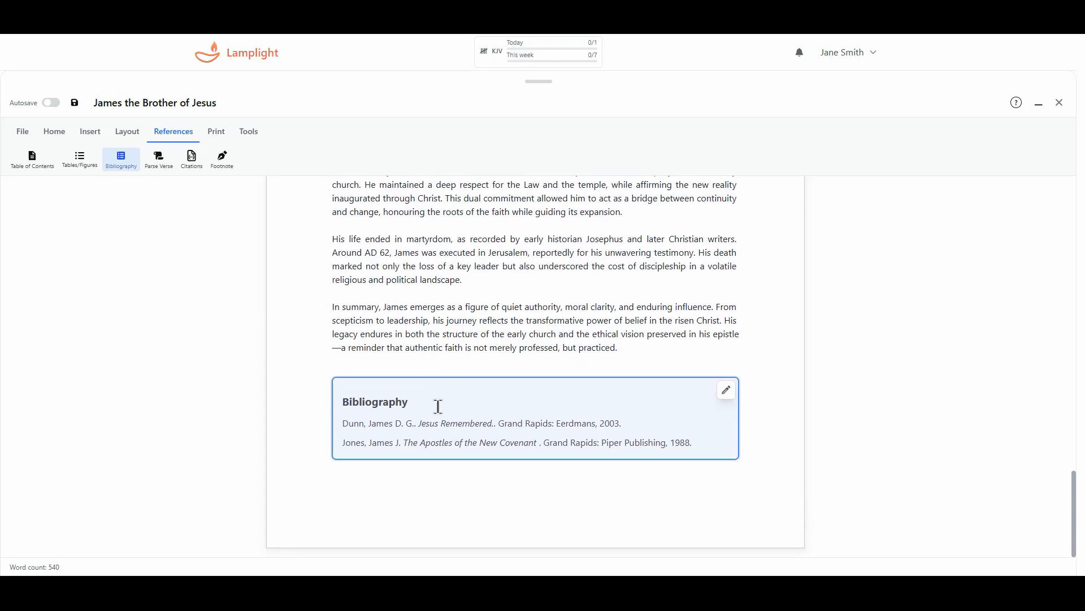
Step: Set the bibliography's title style to References, review the title and entry settings, and apply the change
{"action": "left_click", "coordinate": [121, 158]}
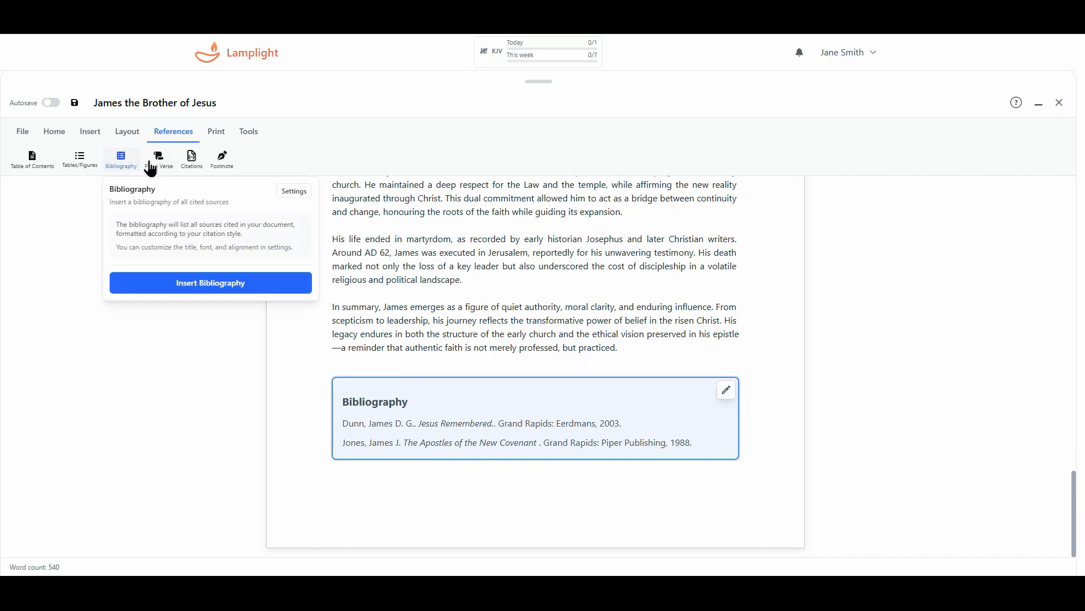
{"action": "left_click", "coordinate": [287, 190]}
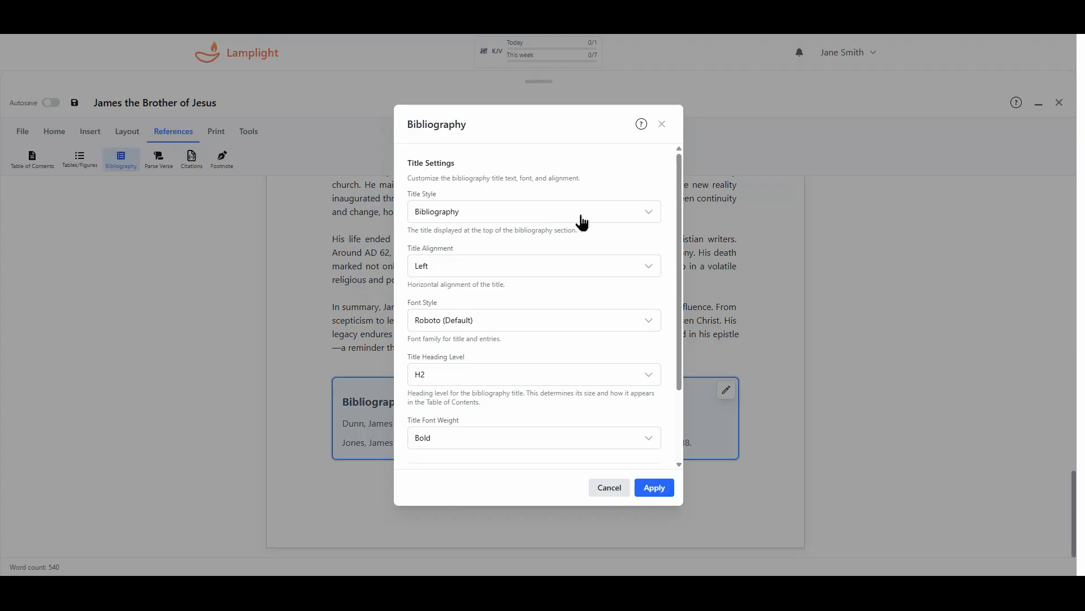
{"action": "left_click", "coordinate": [646, 216]}
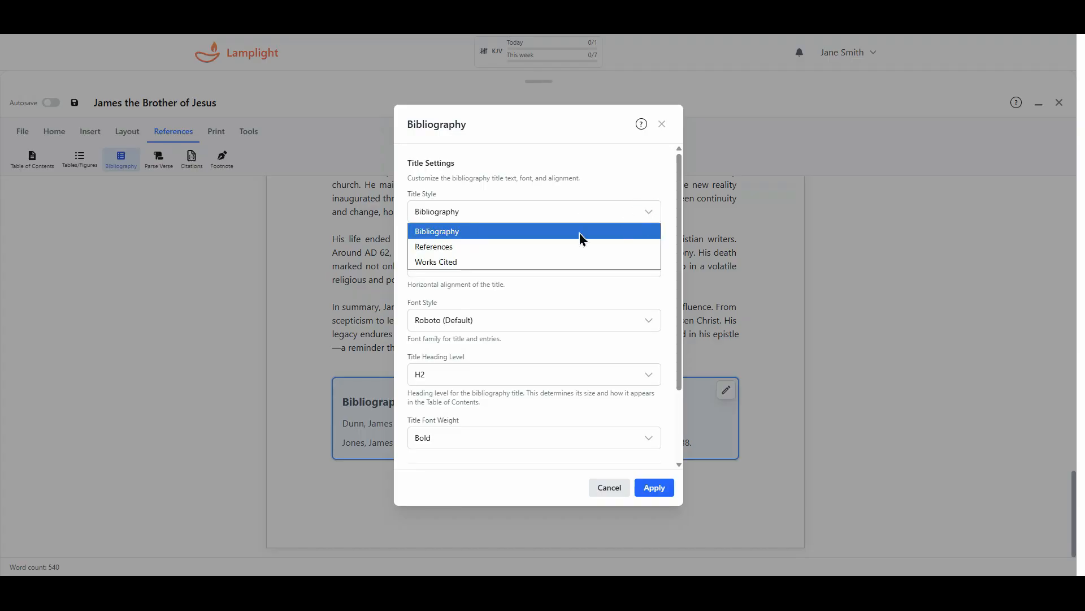
{"action": "left_click", "coordinate": [508, 247]}
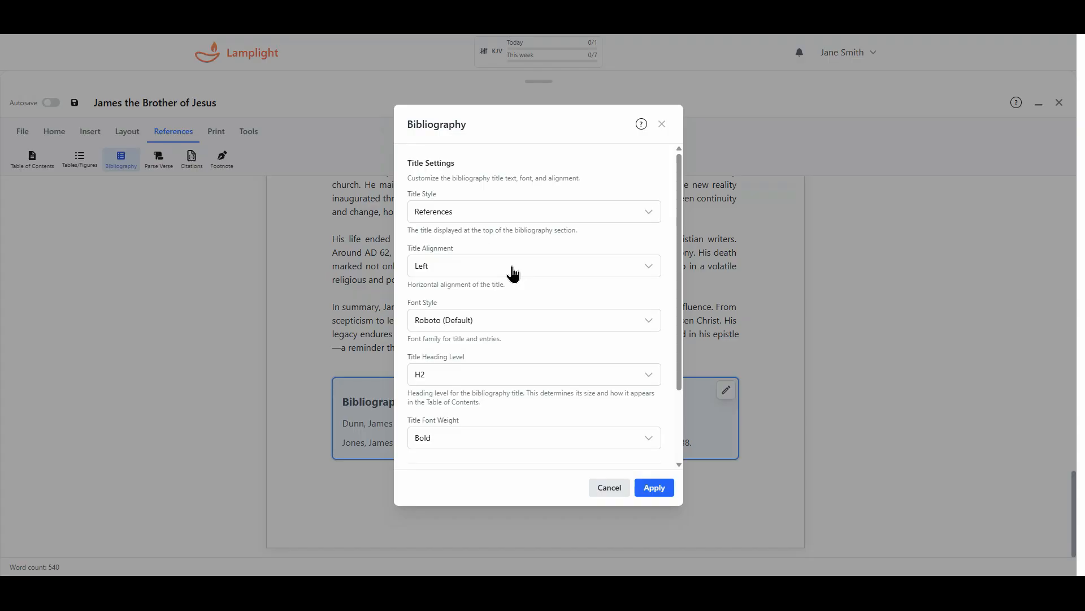
{"action": "scroll", "coordinate": [512, 361], "scroll_direction": "down", "scroll_amount": 2}
{"action": "scroll", "coordinate": [512, 359], "scroll_direction": "down", "scroll_amount": 1}
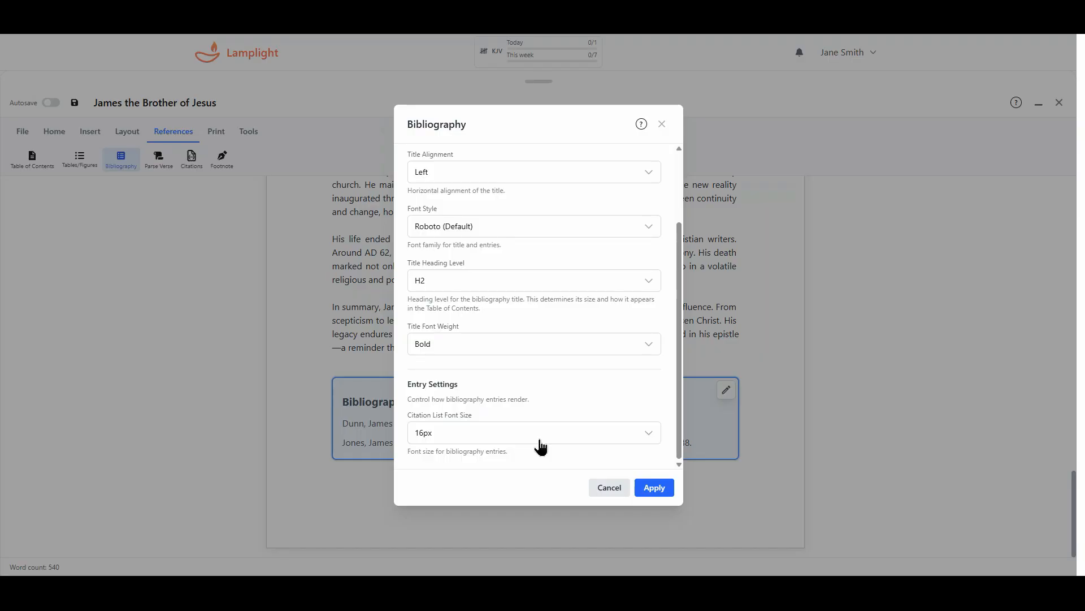
{"action": "left_click", "coordinate": [644, 432]}
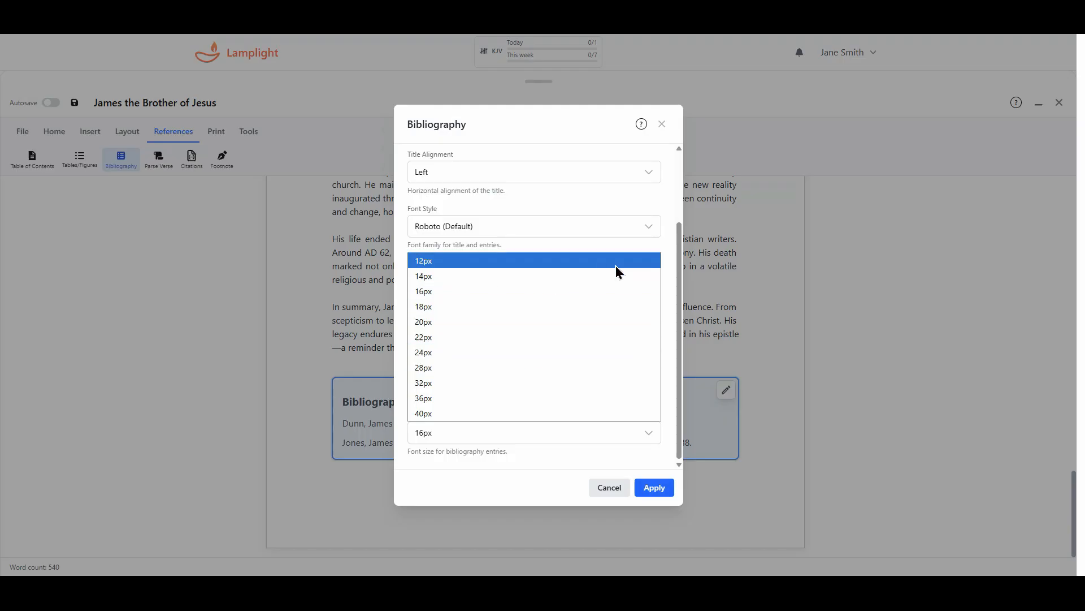
{"action": "left_click", "coordinate": [666, 257]}
{"action": "left_click", "coordinate": [653, 486]}
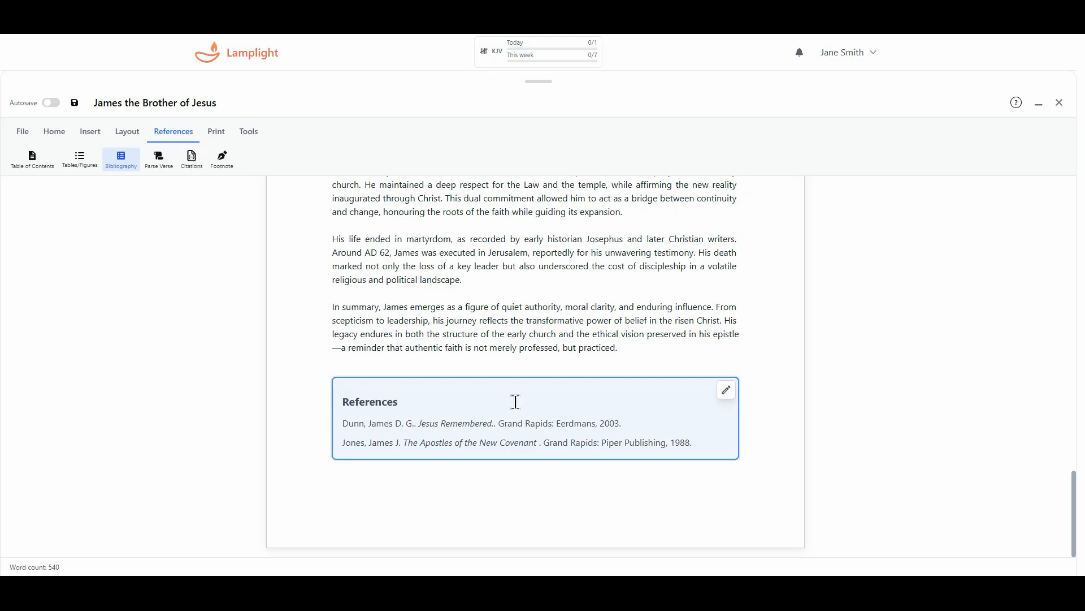
Step: Set the title style of the bibliography at the end of the document to Works Cited and apply the change
{"action": "scroll", "coordinate": [520, 401], "scroll_direction": "up", "scroll_amount": 20}
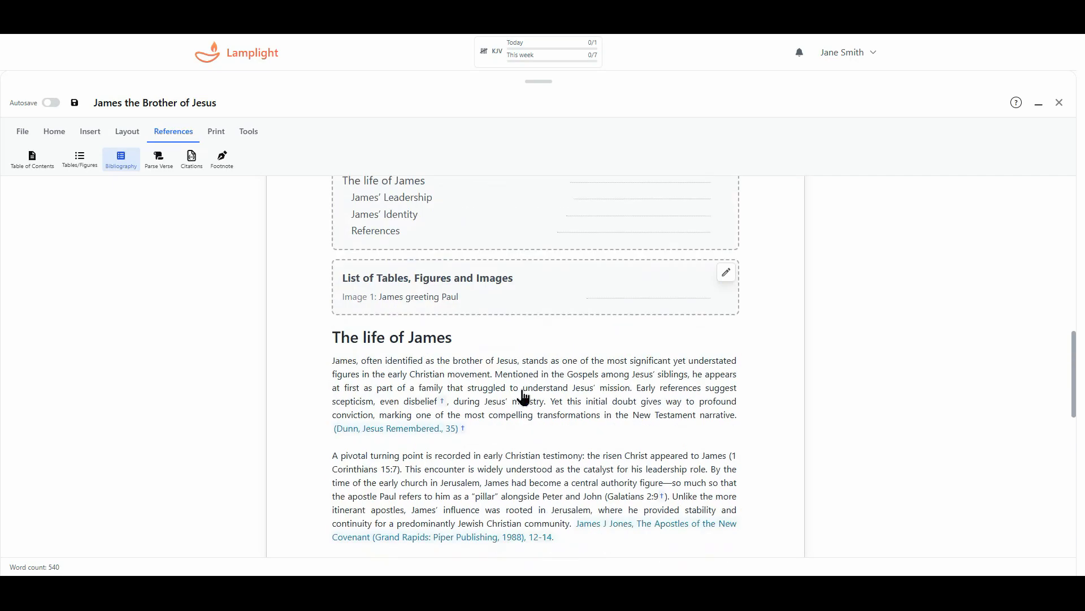
{"action": "scroll", "coordinate": [521, 389], "scroll_direction": "down", "scroll_amount": 3}
{"action": "scroll", "coordinate": [522, 389], "scroll_direction": "down", "scroll_amount": 17}
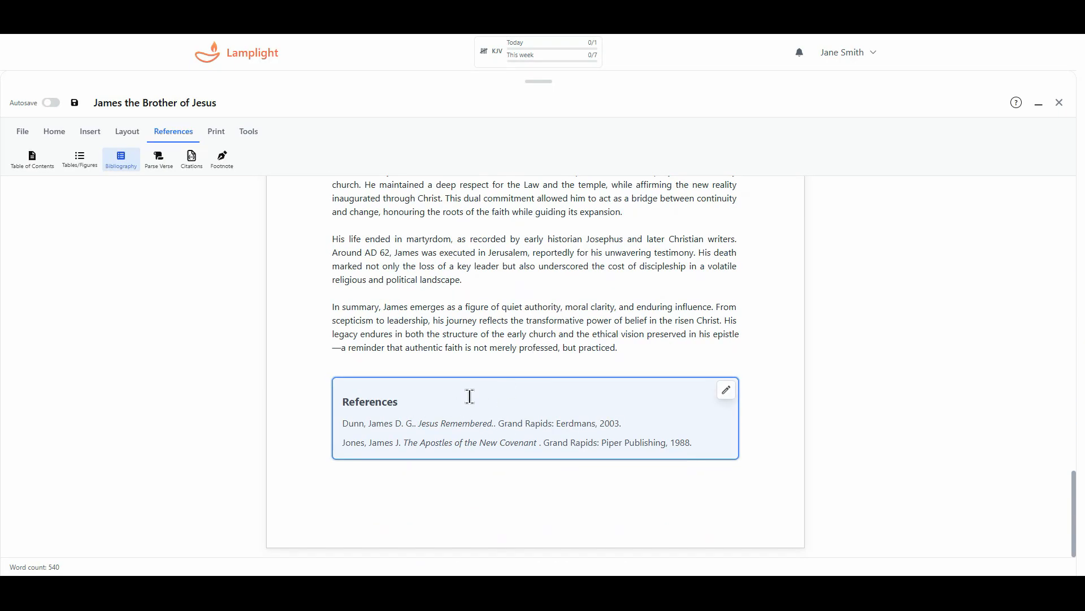
{"action": "left_click", "coordinate": [726, 389]}
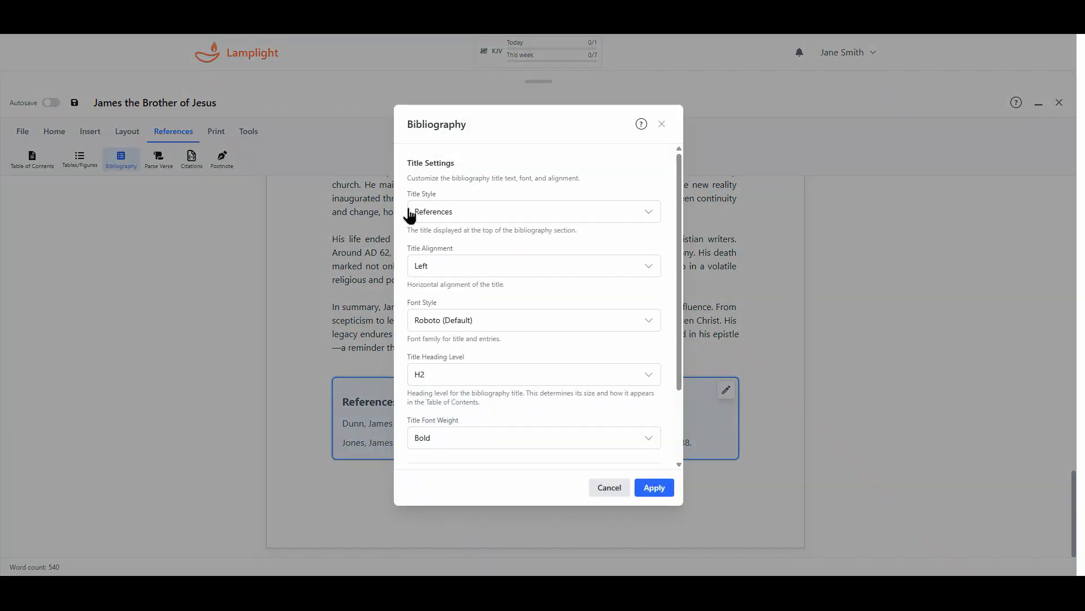
{"action": "left_click", "coordinate": [661, 123]}
{"action": "left_click", "coordinate": [727, 390]}
{"action": "left_click", "coordinate": [534, 213]}
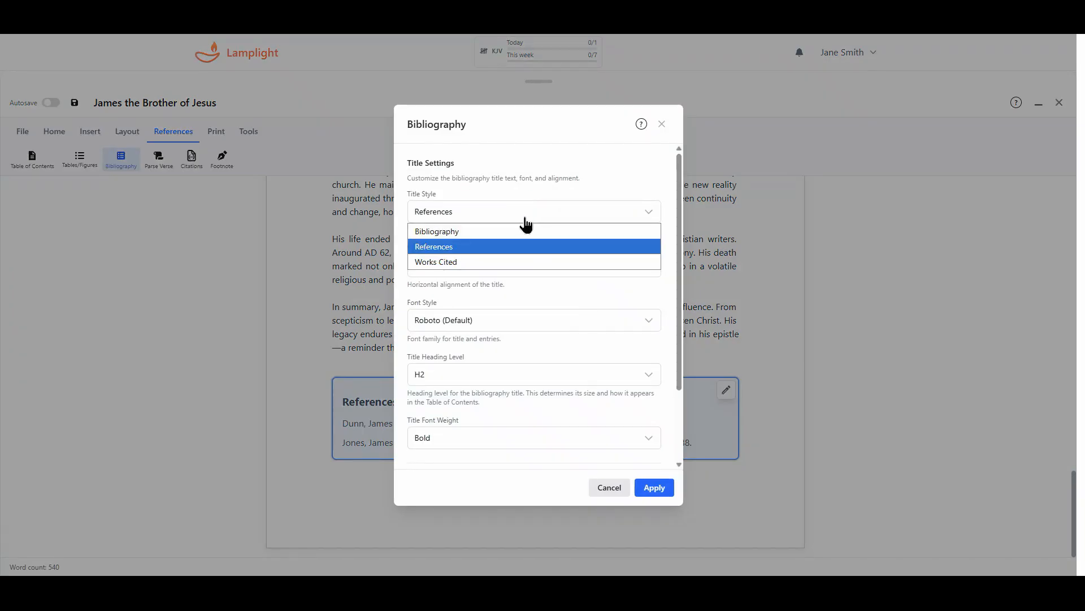
{"action": "left_click", "coordinate": [509, 261]}
{"action": "left_click", "coordinate": [656, 486]}
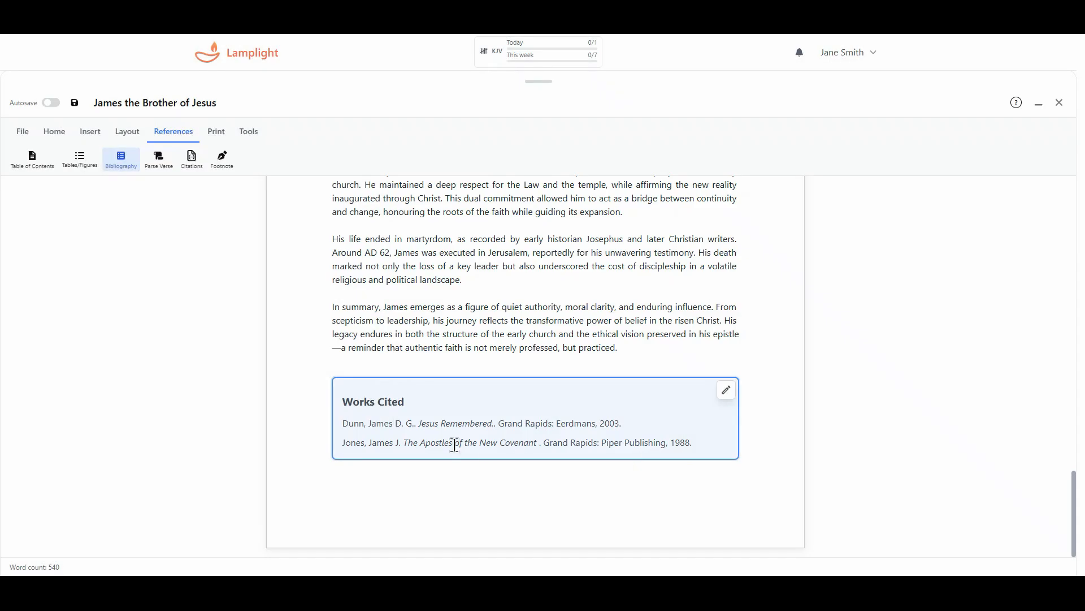
Step: Check the table of contents, image list, image caption, footnotes and Works Cited section in the print preview
{"action": "scroll", "coordinate": [406, 264], "scroll_direction": "up", "scroll_amount": 3}
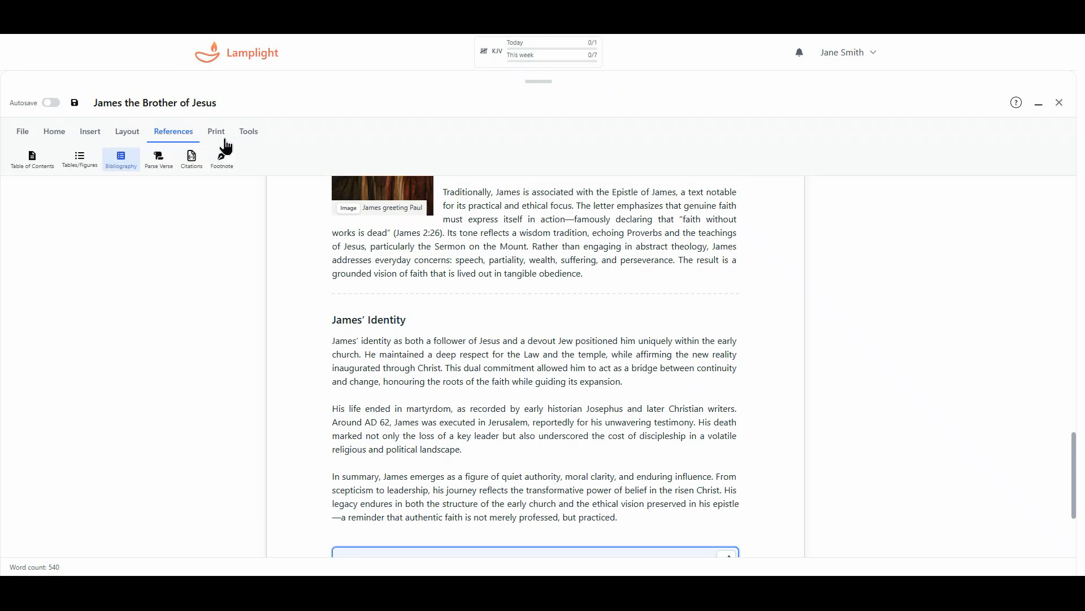
{"action": "left_click", "coordinate": [216, 133]}
{"action": "left_click", "coordinate": [95, 166]}
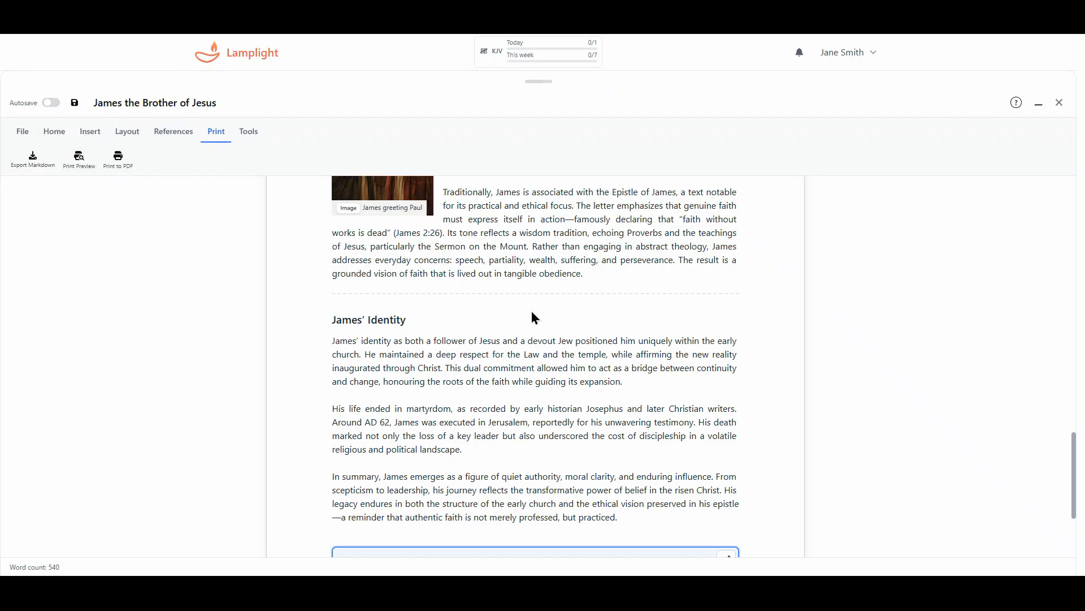
{"action": "scroll", "coordinate": [582, 317], "scroll_direction": "down", "scroll_amount": 10}
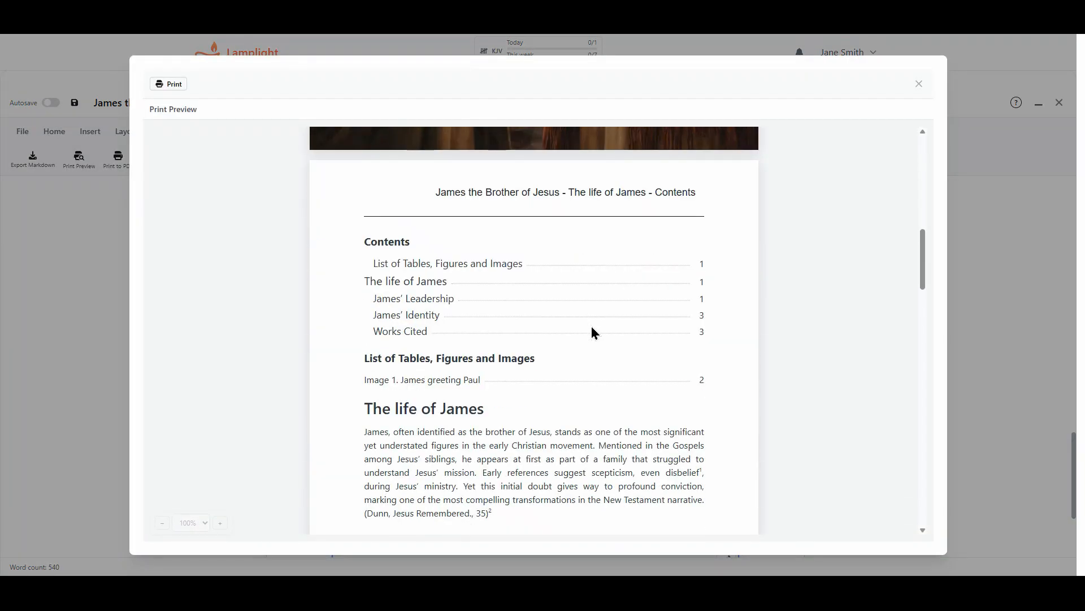
{"action": "scroll", "coordinate": [591, 325], "scroll_direction": "down", "scroll_amount": 1}
{"action": "scroll", "coordinate": [604, 344], "scroll_direction": "down", "scroll_amount": 1}
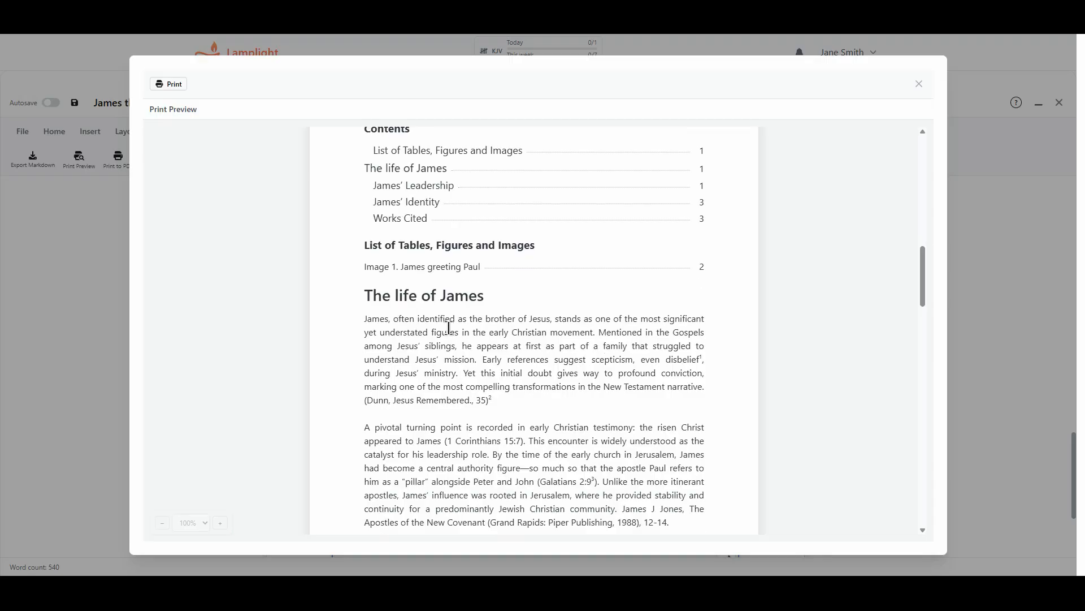
{"action": "scroll", "coordinate": [450, 328], "scroll_direction": "down", "scroll_amount": 5}
{"action": "scroll", "coordinate": [465, 339], "scroll_direction": "up", "scroll_amount": 4}
{"action": "scroll", "coordinate": [468, 327], "scroll_direction": "down", "scroll_amount": 16}
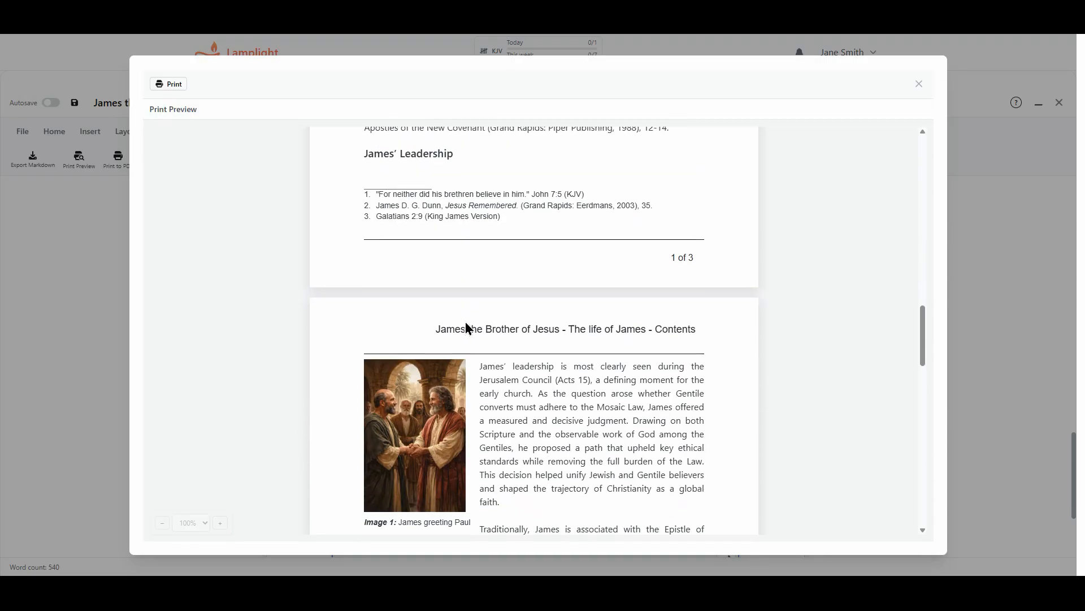
{"action": "scroll", "coordinate": [473, 332], "scroll_direction": "down", "scroll_amount": 10}
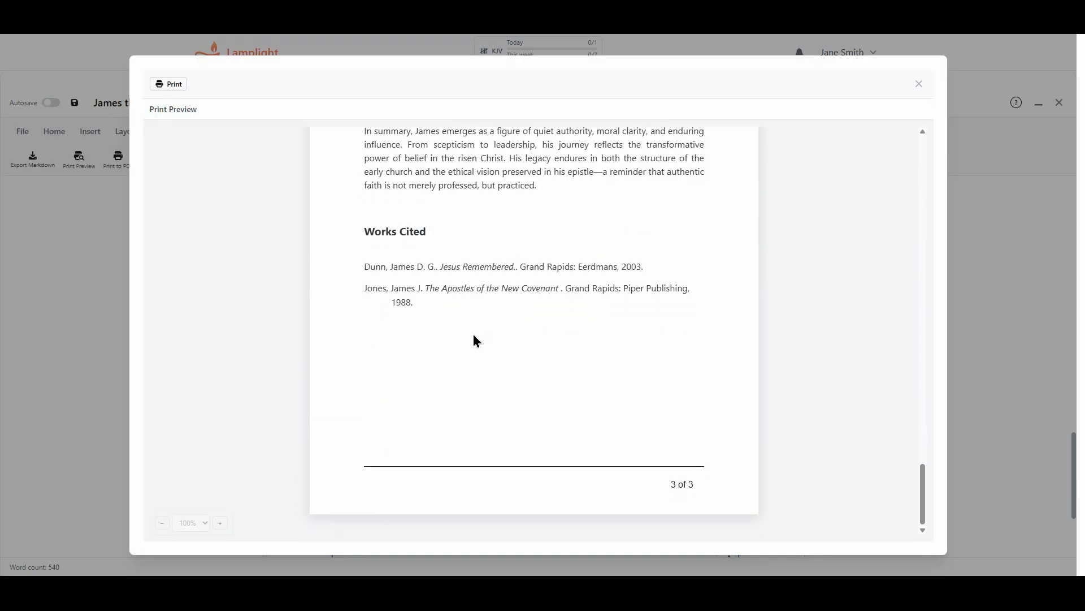